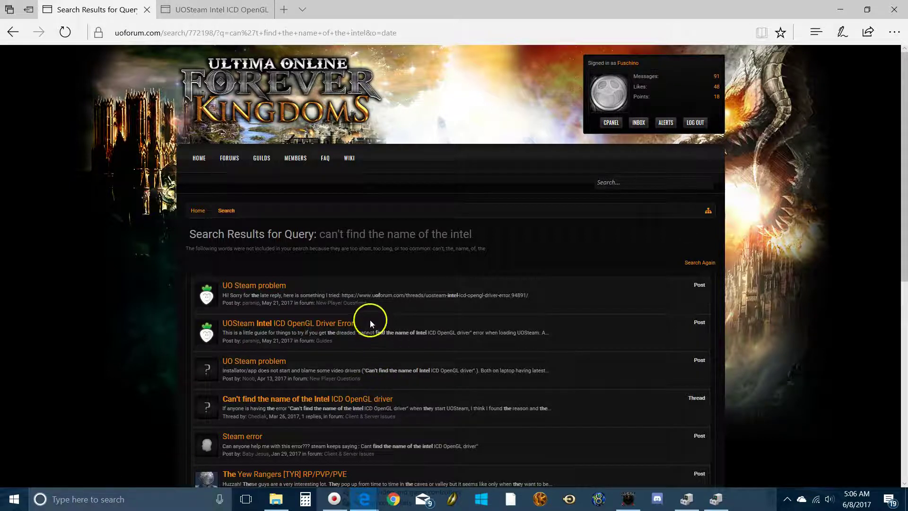
Step: Leave the forum search results for the UOSteam Intel ICD OpenGL Driver Error thread tab
left_click_drag(344, 322, 255, 323)
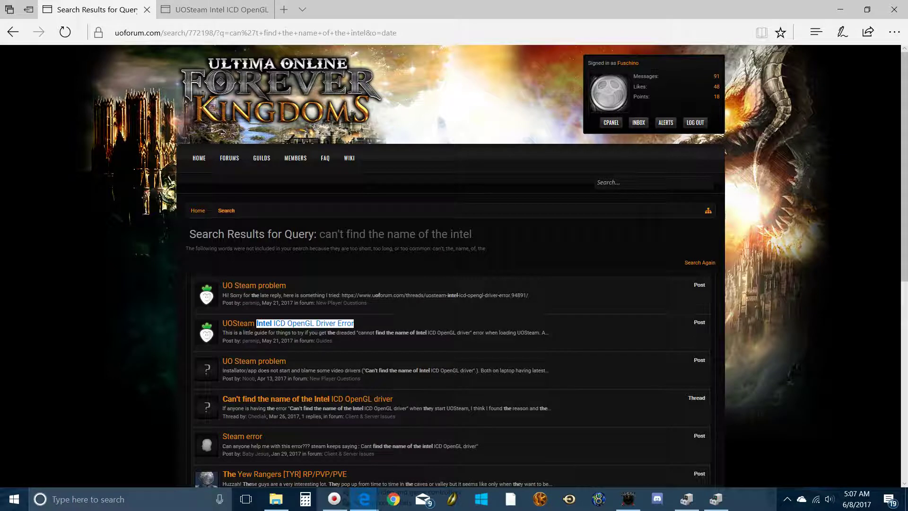
key("ctrl+Tab")
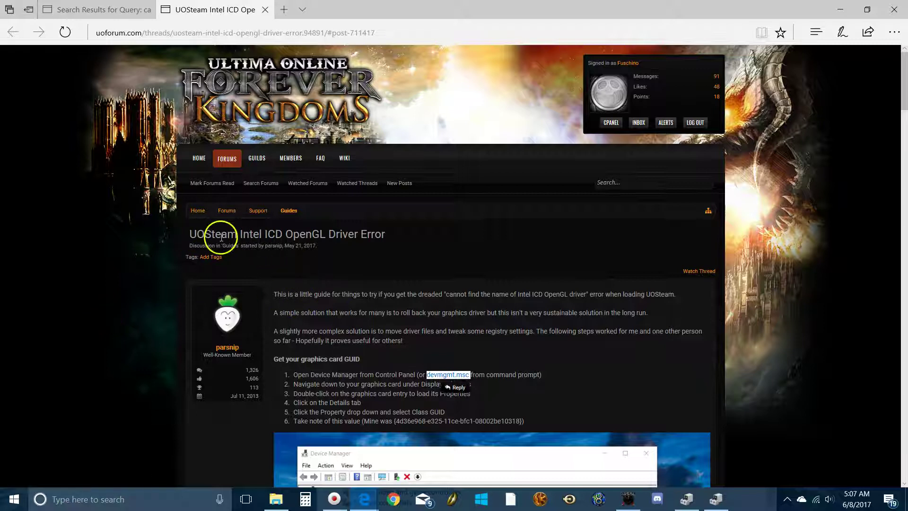
Step: Highlight 'Intel ICD OpenGL Driver Error' in the thread title and select the page's web address
left_click(191, 232)
left_click_drag(377, 224, 399, 237)
left_click(436, 238)
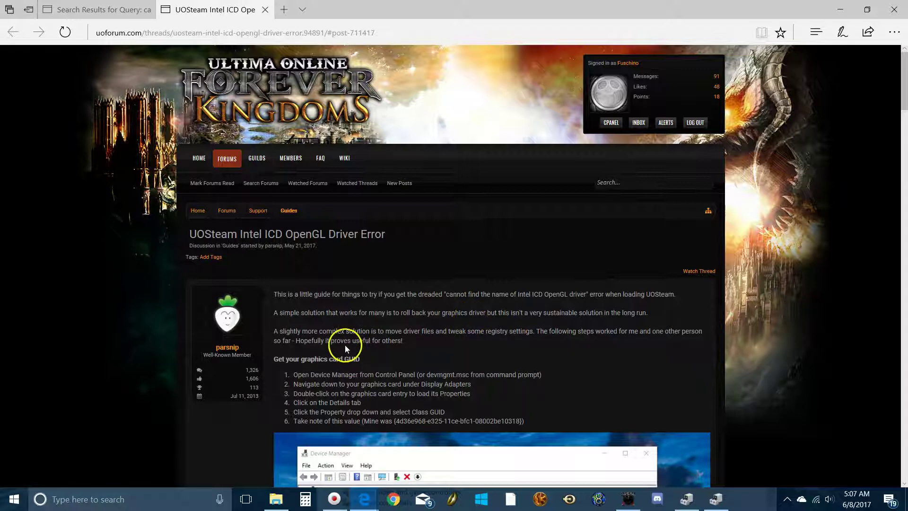
left_click_drag(387, 233, 246, 236)
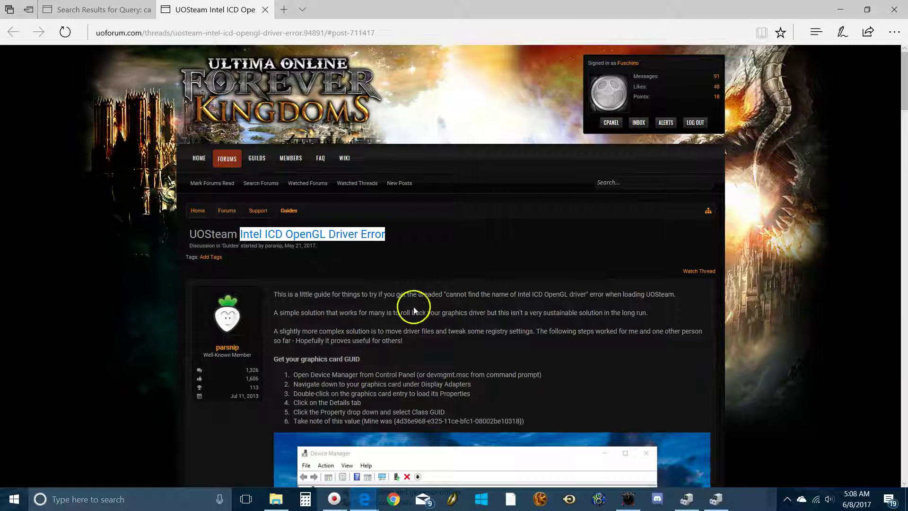
left_click(239, 33)
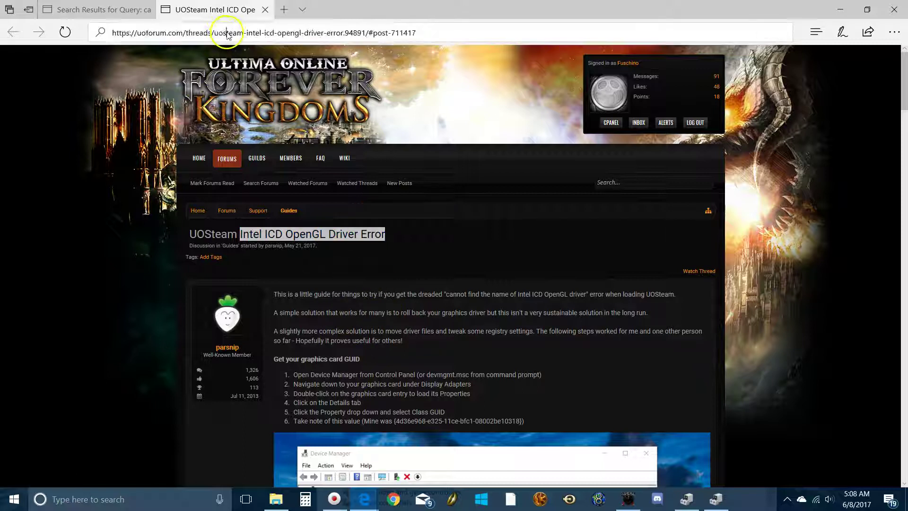
left_click(373, 324)
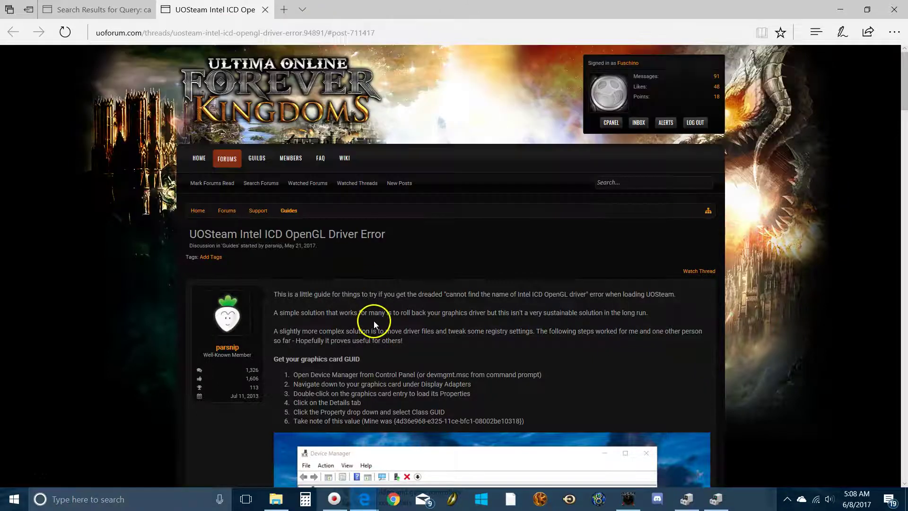
Step: Scroll the guide to the Get your graphics card GUID steps and Device Manager screenshot
left_click(374, 315)
scroll(426, 310, "down", 3)
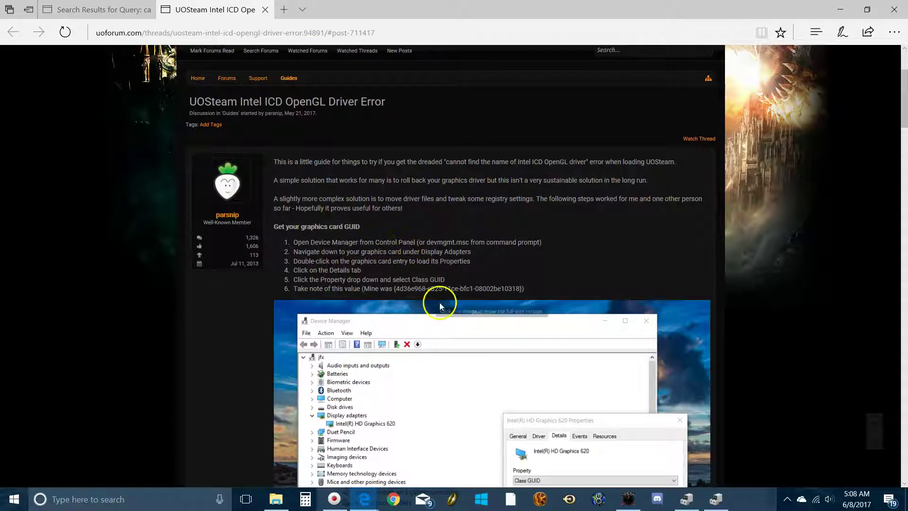
scroll(473, 300, "down", 4)
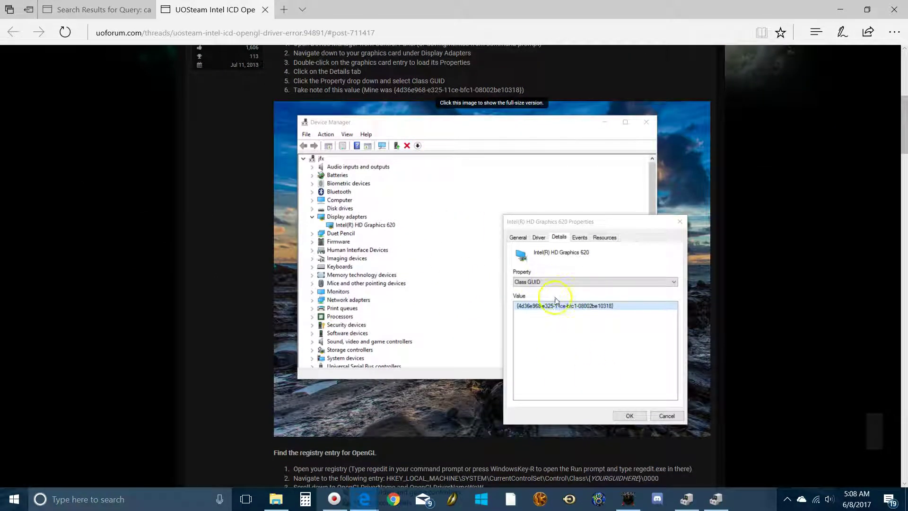
scroll(466, 283, "up", 1)
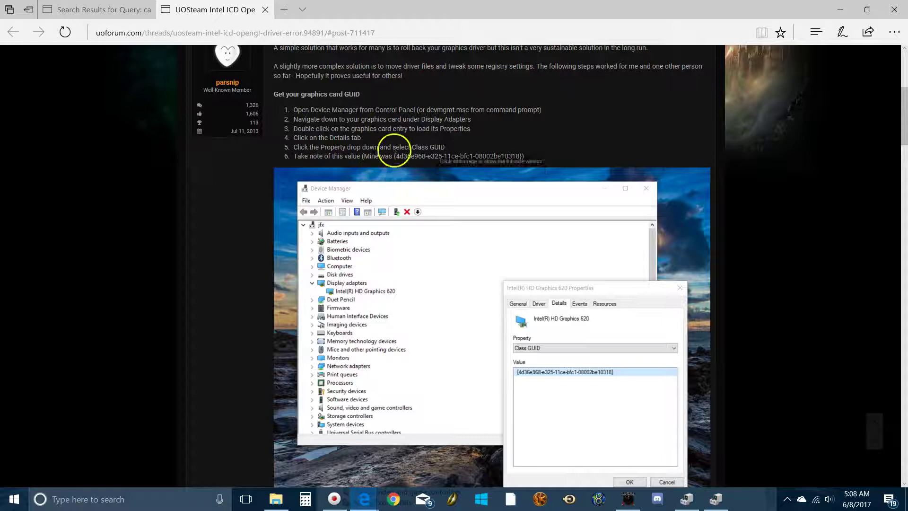
Step: Launch devmgmt.msc, move it aside, and select Intel(R) HD Graphics 620 under Display adapters
left_click(104, 498)
type("devmgmt.msc")
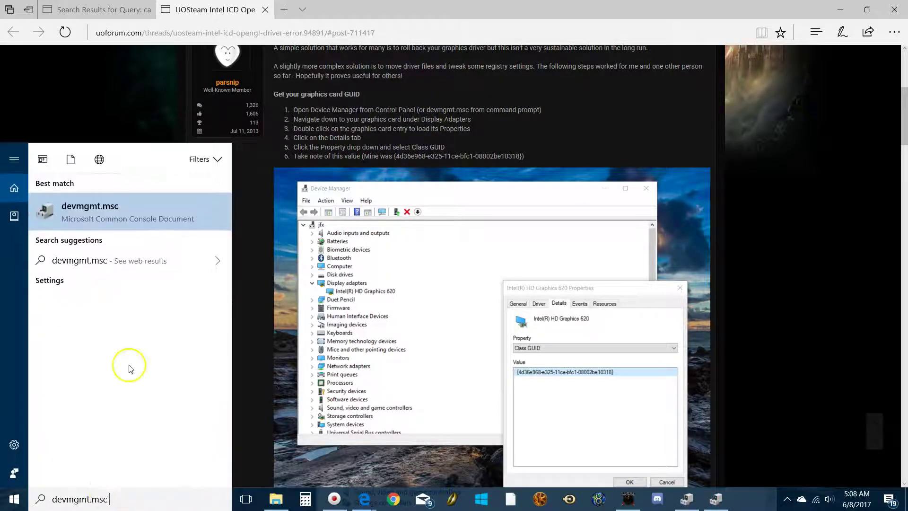
left_click(83, 217)
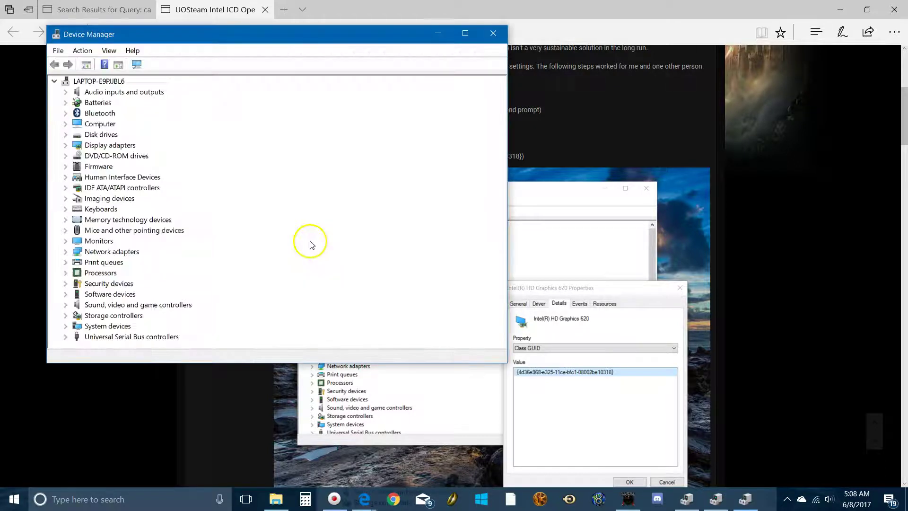
left_click_drag(295, 40, 579, 103)
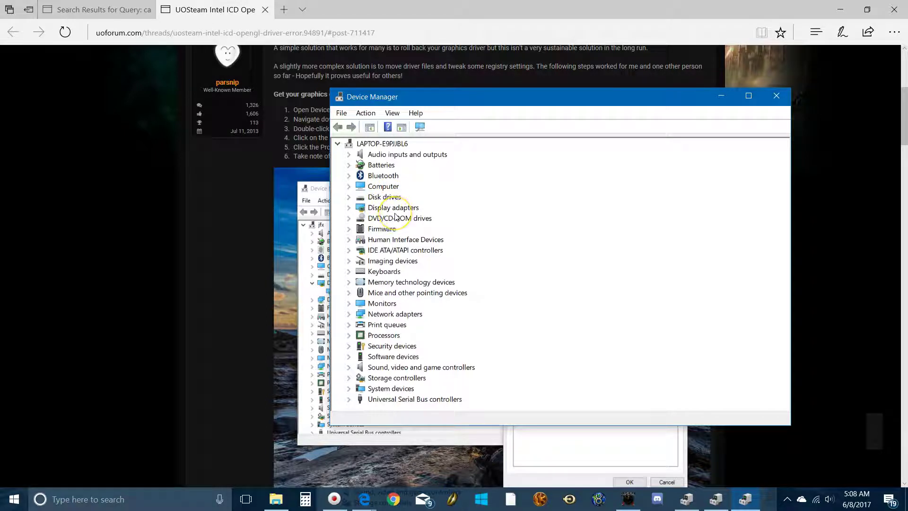
left_click(348, 208)
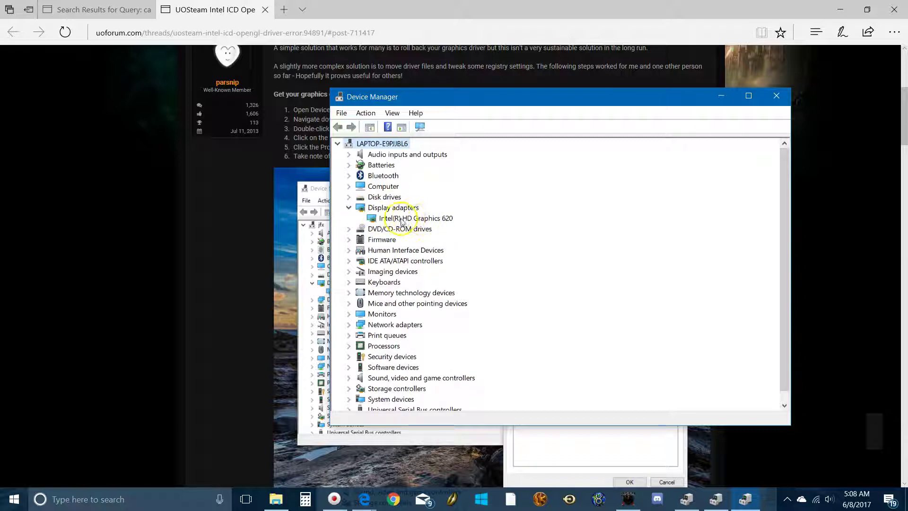
left_click(407, 219)
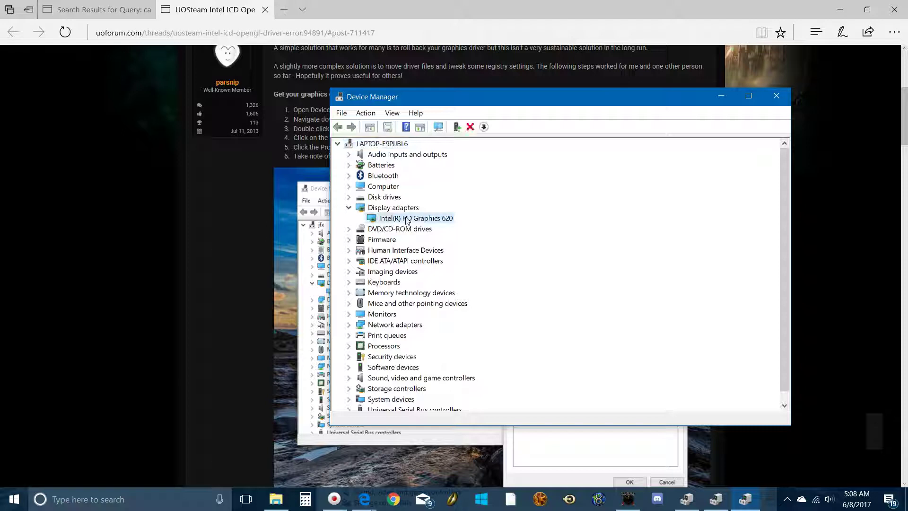
Step: Show the Intel(R) HD Graphics 620 Class Guid in its properties' Details tab
double_click(407, 219)
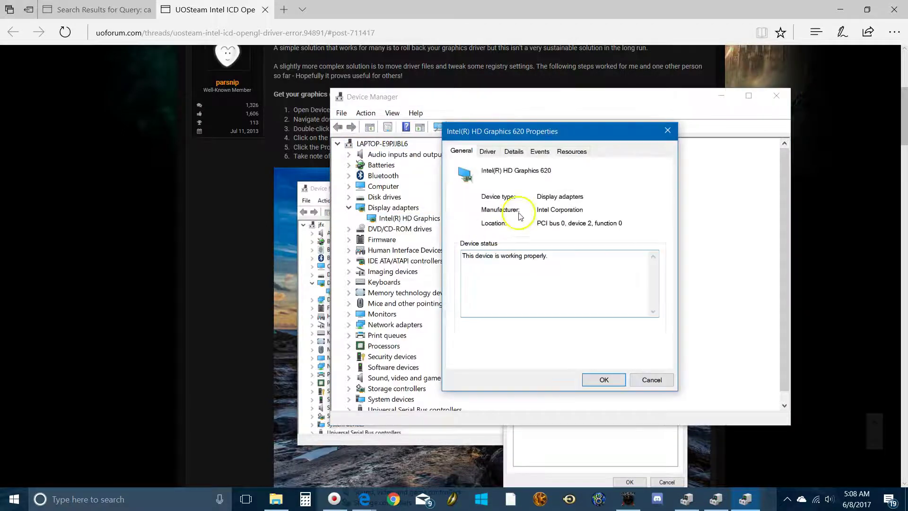
left_click(516, 152)
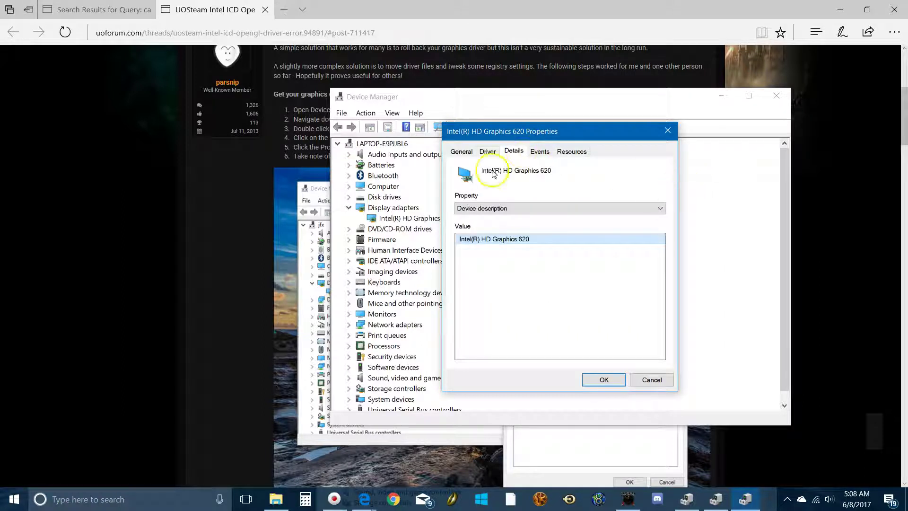
left_click(660, 208)
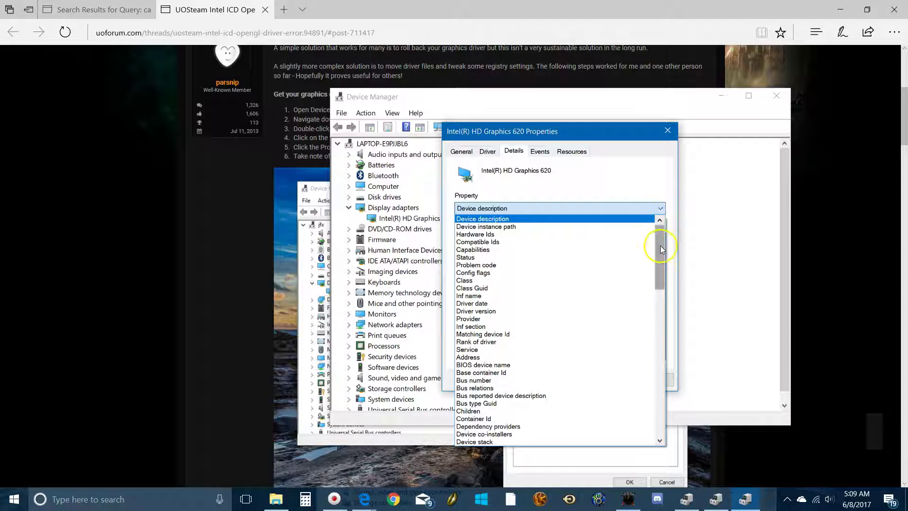
left_click_drag(662, 243, 648, 294)
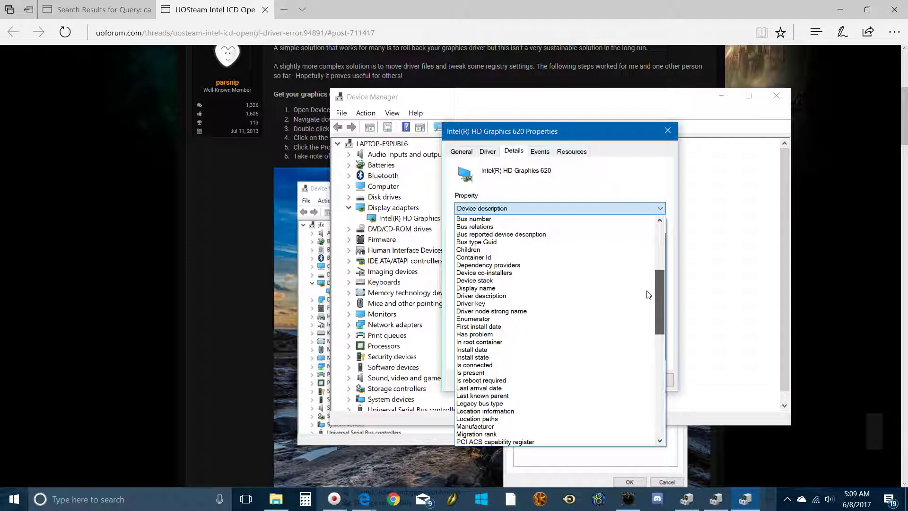
left_click_drag(646, 294, 654, 240)
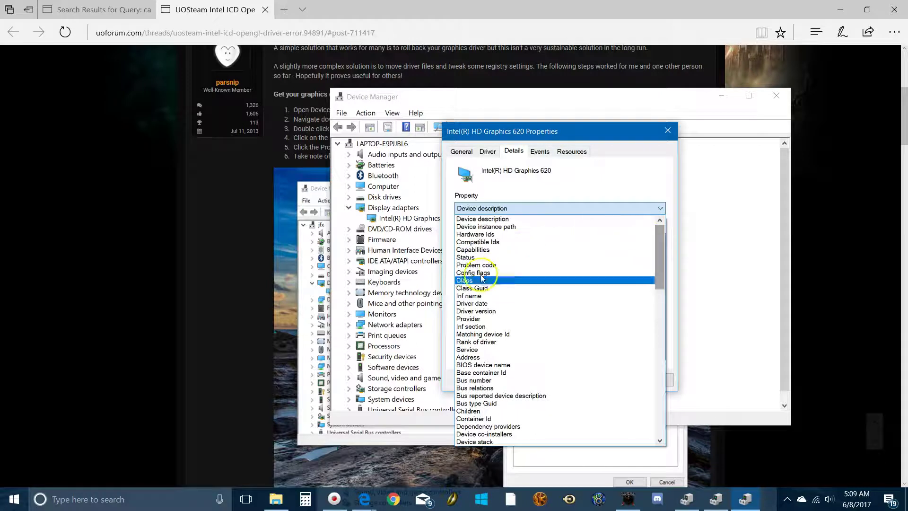
left_click(468, 287)
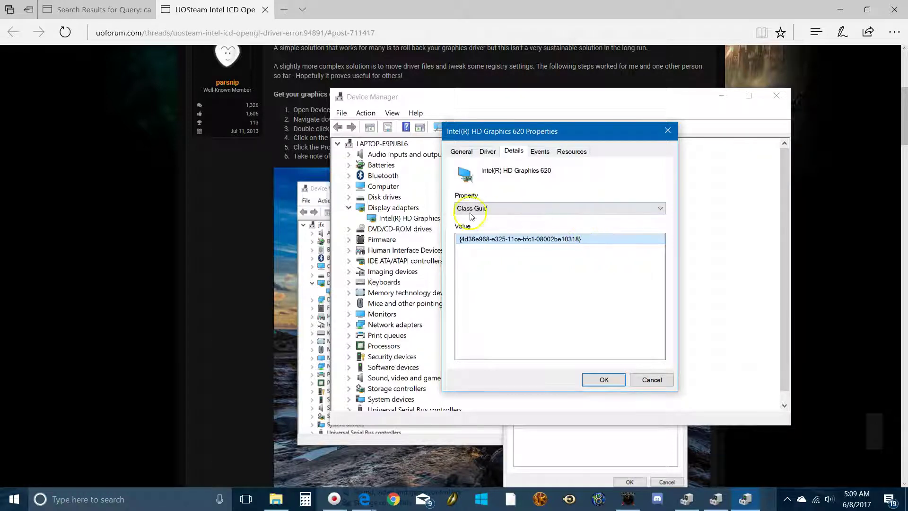
Step: Move the Device Manager windows aside and highlight the guide's GUID {4d36e968-e325-11ce-bfc1-08002be10318} for comparison
left_click_drag(518, 132, 657, 157)
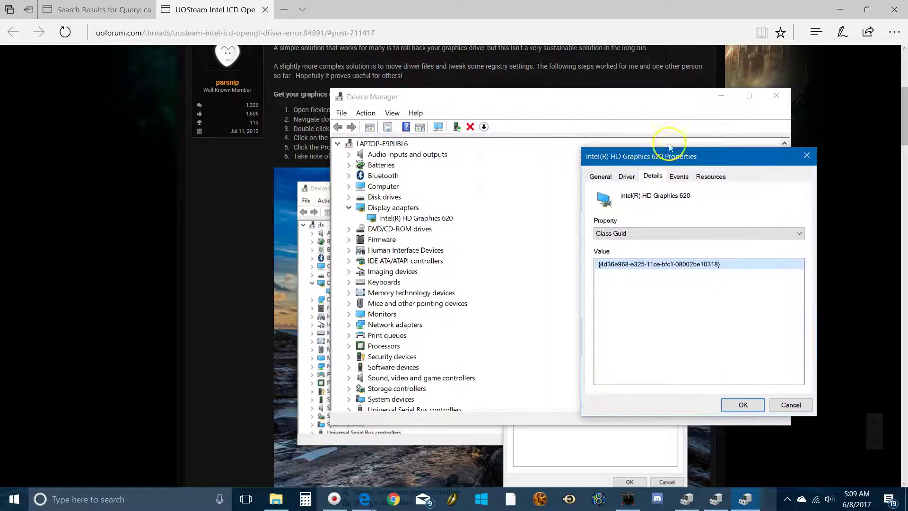
left_click_drag(635, 97, 658, 213)
left_click_drag(396, 156, 520, 156)
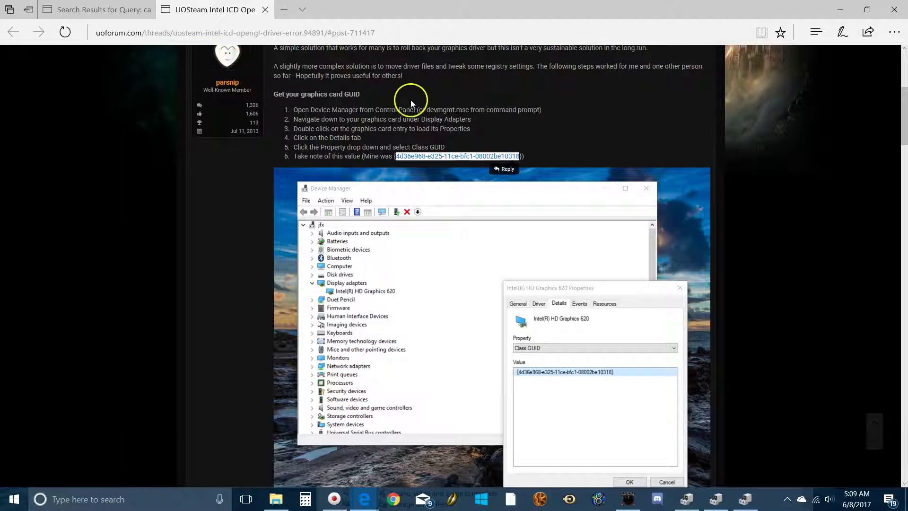
Step: Cycle through the Device Manager windows, then search Windows for regedit
left_click(745, 496)
left_click(686, 498)
left_click(716, 497)
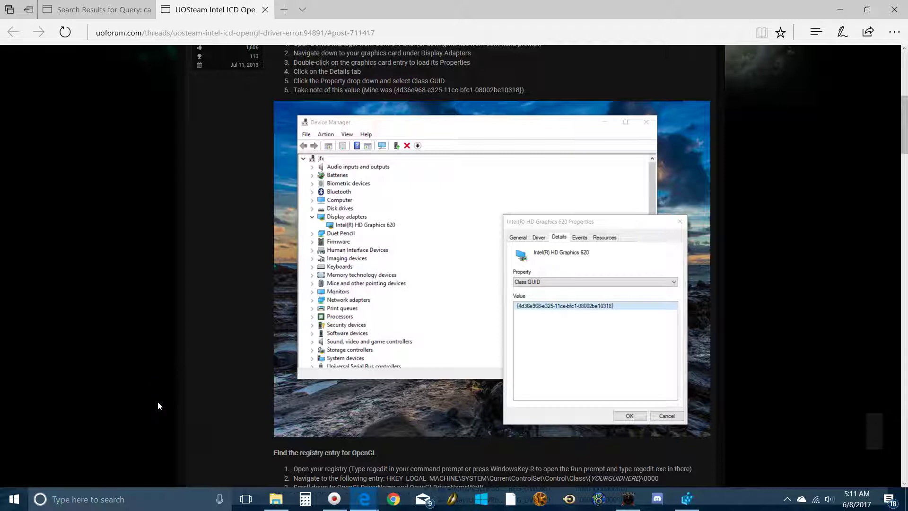
left_click(97, 500)
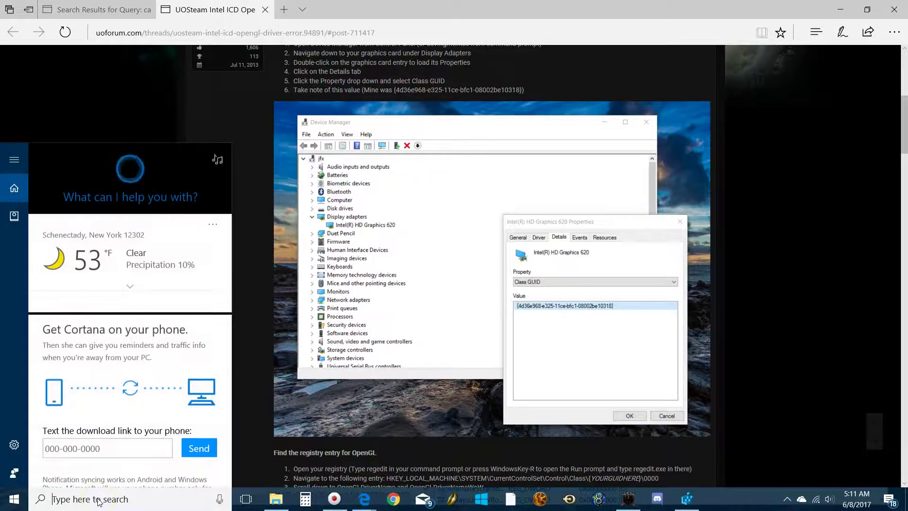
type("regedit")
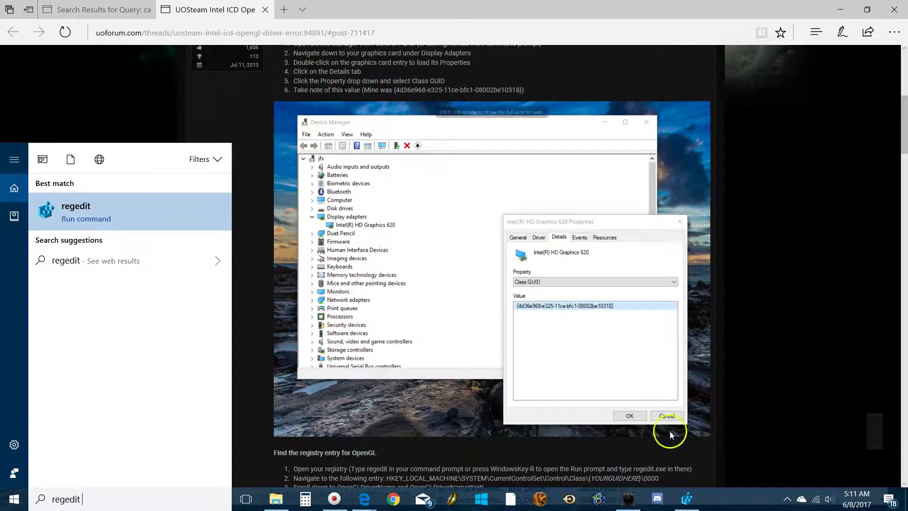
Step: Bring Registry Editor forward at the Class\{4d36e968-e325-11ce-bfc1-08002be10318}\0000 key beside the guide's registry steps
left_click(686, 498)
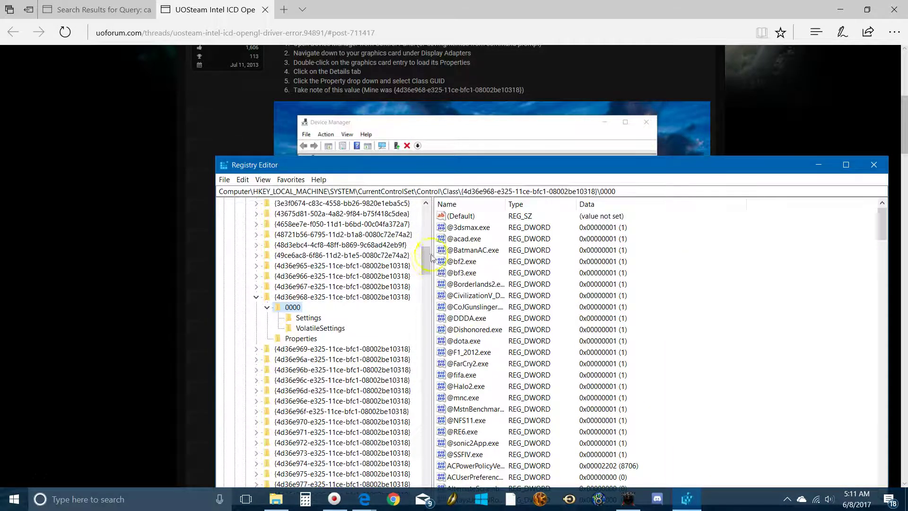
left_click_drag(431, 257, 444, 208)
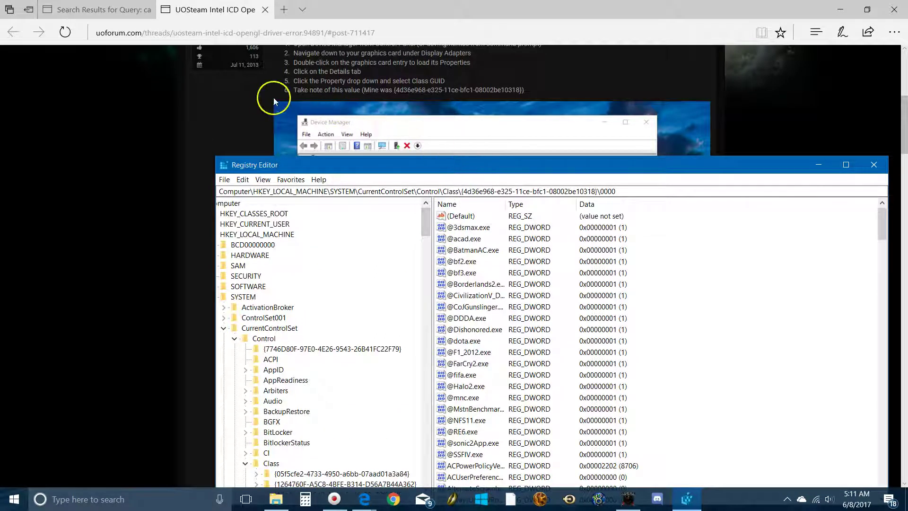
scroll(267, 98, "down", 10)
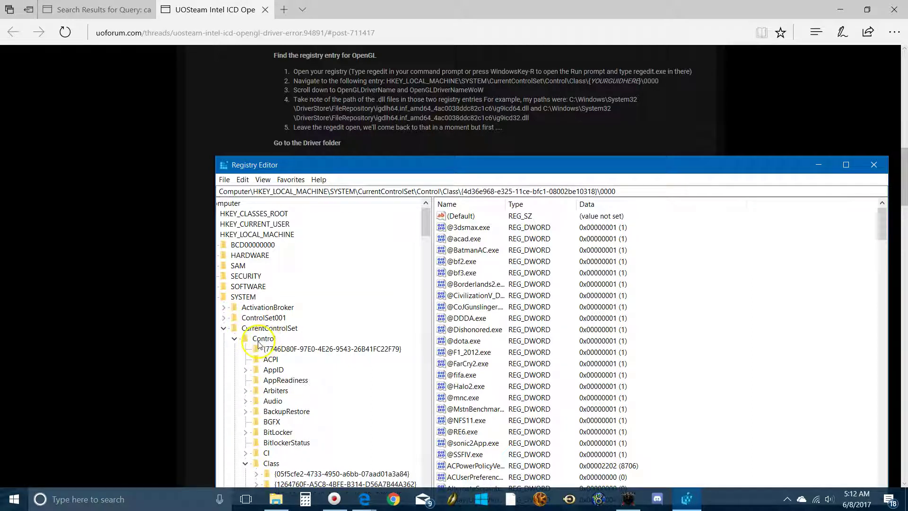
Step: Scroll the 0000 key's values to OpenGLDriverName (ig9icd64.dll) and OpenGLDriverNameWoW (ig9icd32.dll)
left_click_drag(422, 225, 421, 242)
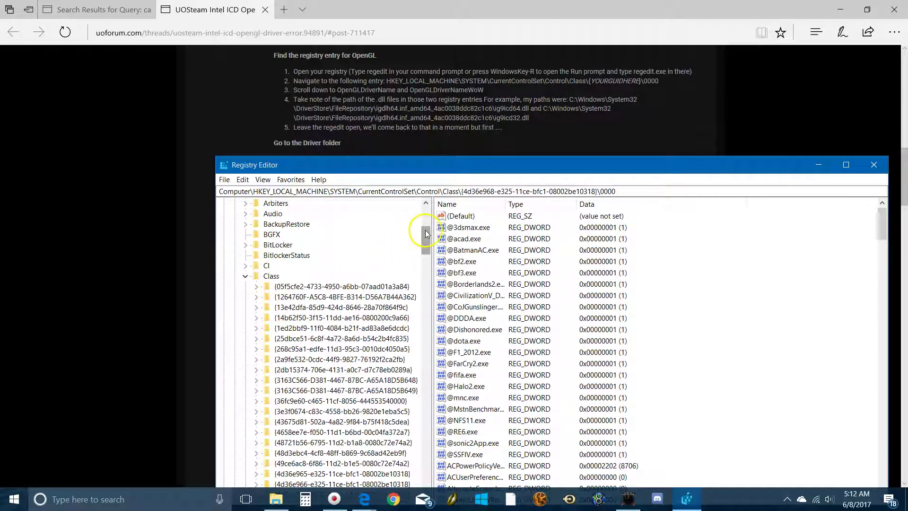
left_click_drag(424, 230, 419, 254)
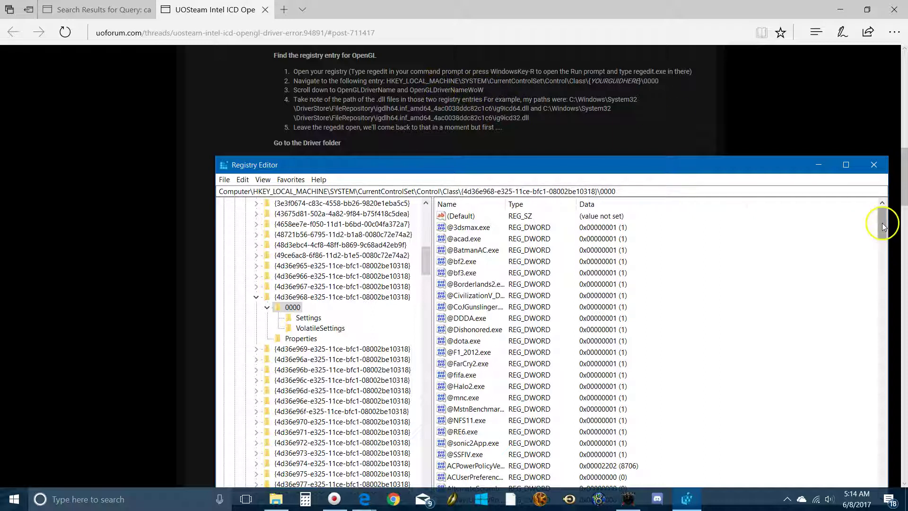
left_click_drag(882, 216, 863, 405)
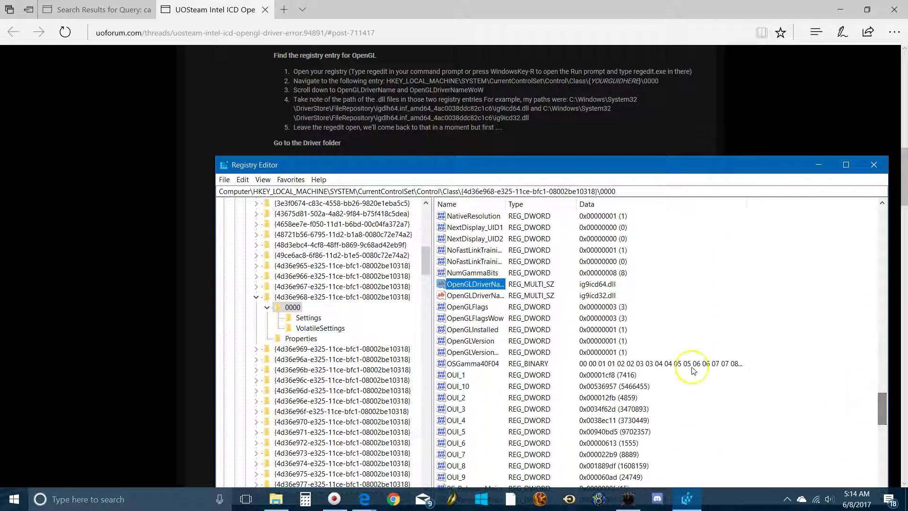
Step: Check the OpenGLDriverName entry, then highlight the guide's example driver paths in step 4
left_click(495, 284)
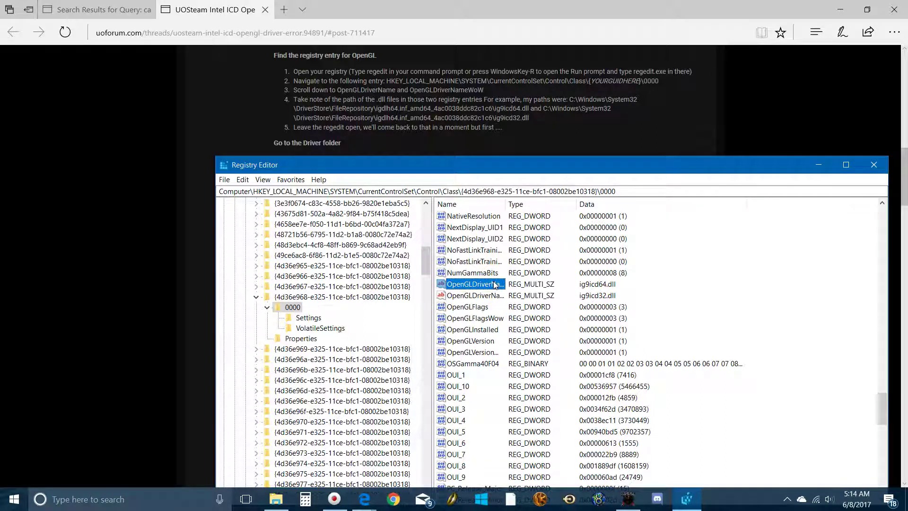
left_click(486, 291)
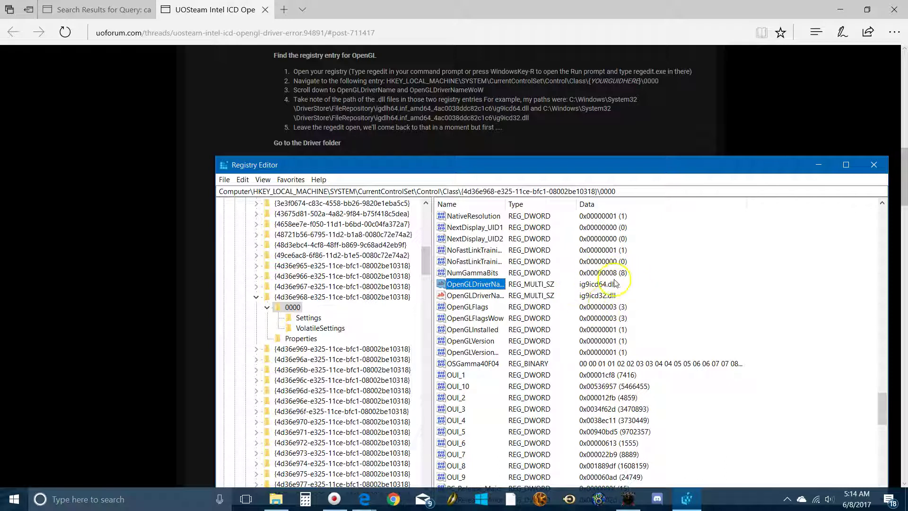
left_click(572, 98)
left_click_drag(569, 99, 531, 109)
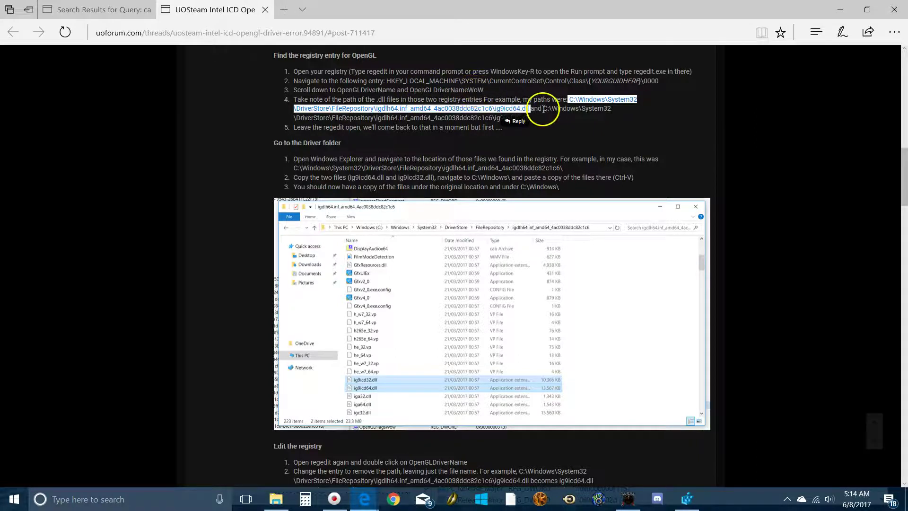
double_click(561, 110)
left_click_drag(561, 114, 556, 120)
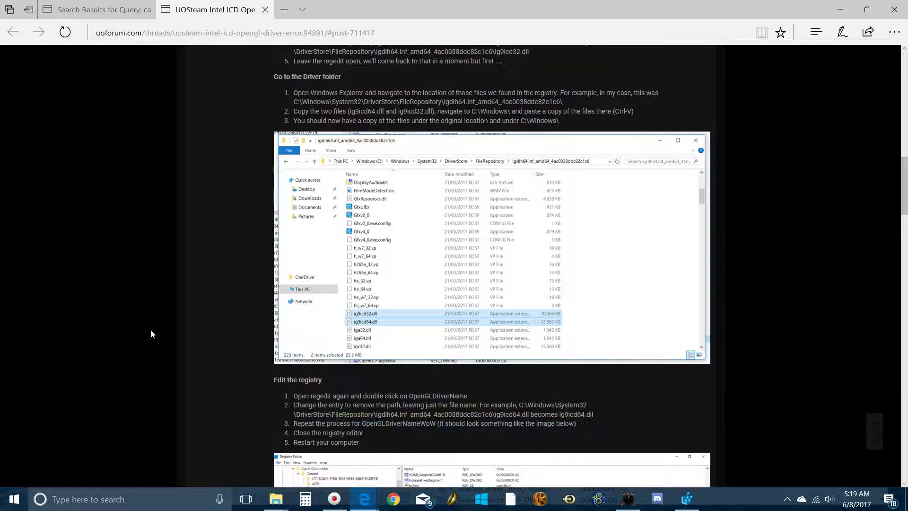
Step: Bring up the File Explorer window for the igdlh64.inf_amd64_0745f11ce6fc197c driver folder
left_click(272, 504)
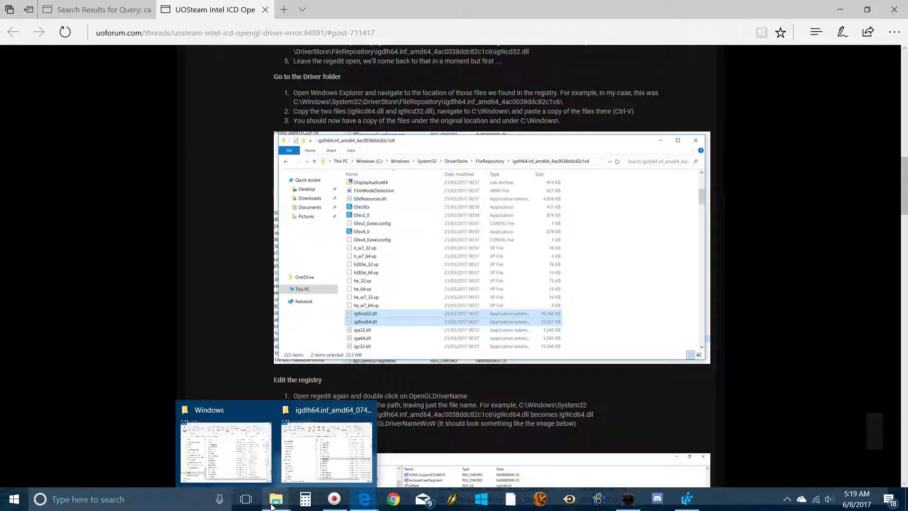
left_click(276, 500)
left_click(314, 435)
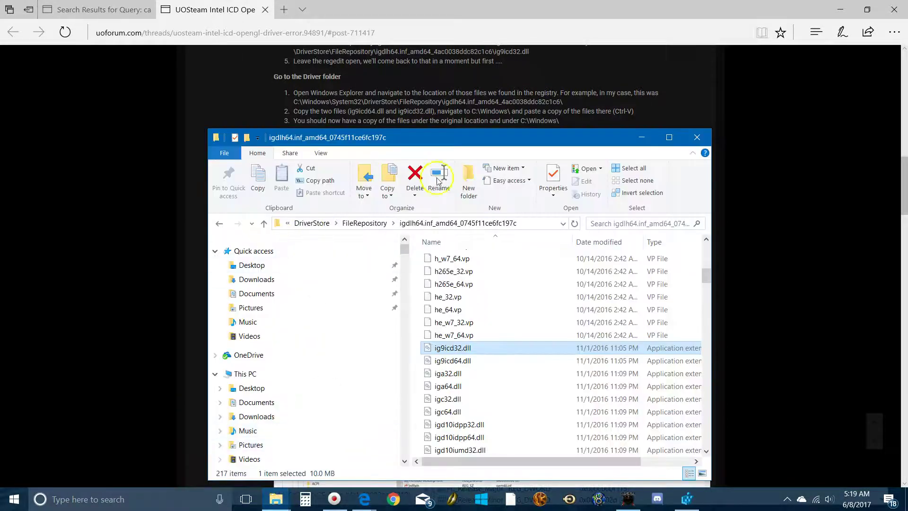
mouse_move(402, 139)
left_mouse_down()
mouse_move(431, 131)
mouse_move(390, 152)
mouse_move(434, 129)
mouse_move(418, 136)
left_mouse_up()
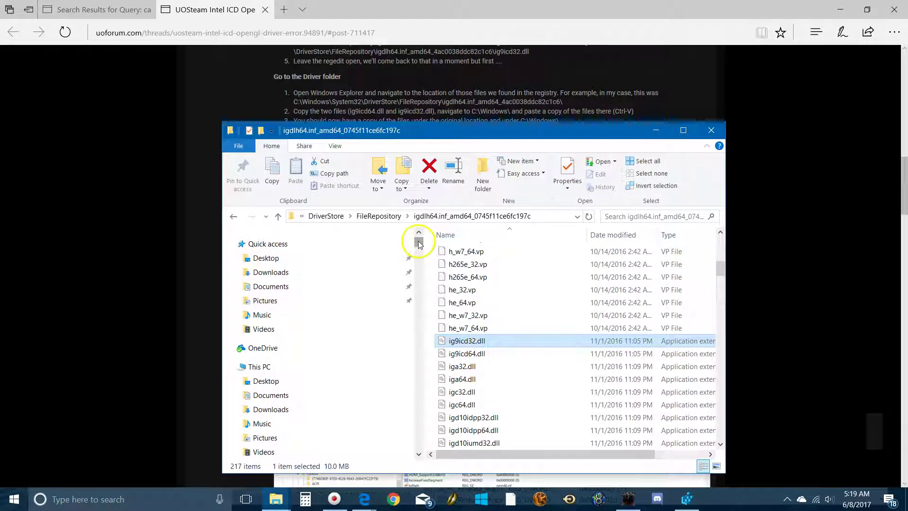
Step: In the folder tree, expand C:\Windows\System32 and its DriverStore folder
scroll(418, 243, "down", 5)
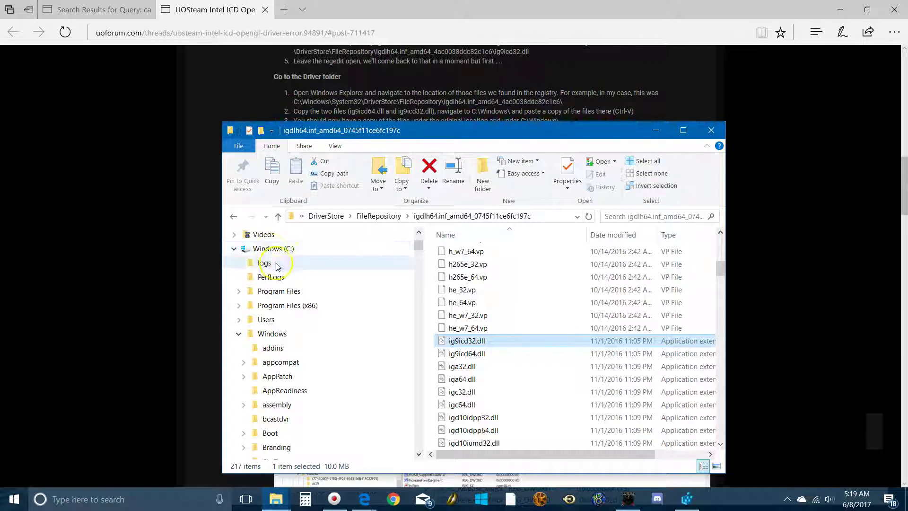
left_click(281, 338)
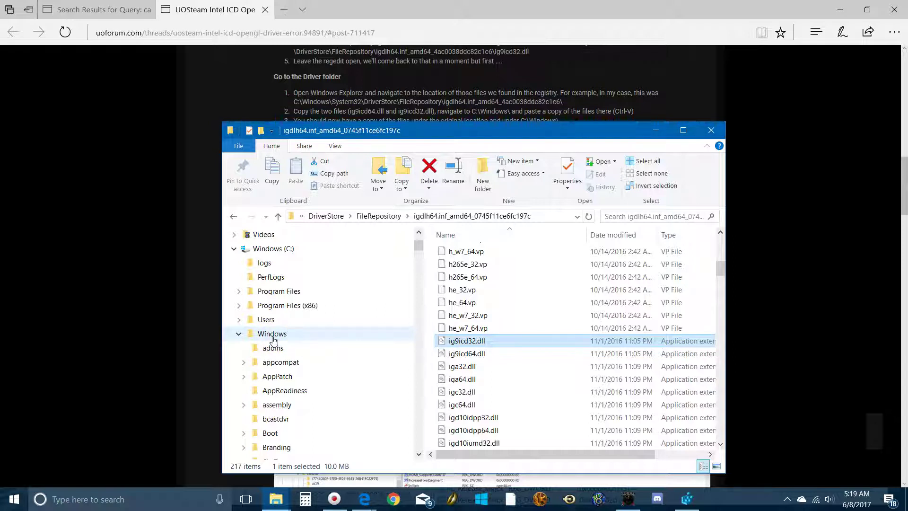
left_click(290, 256)
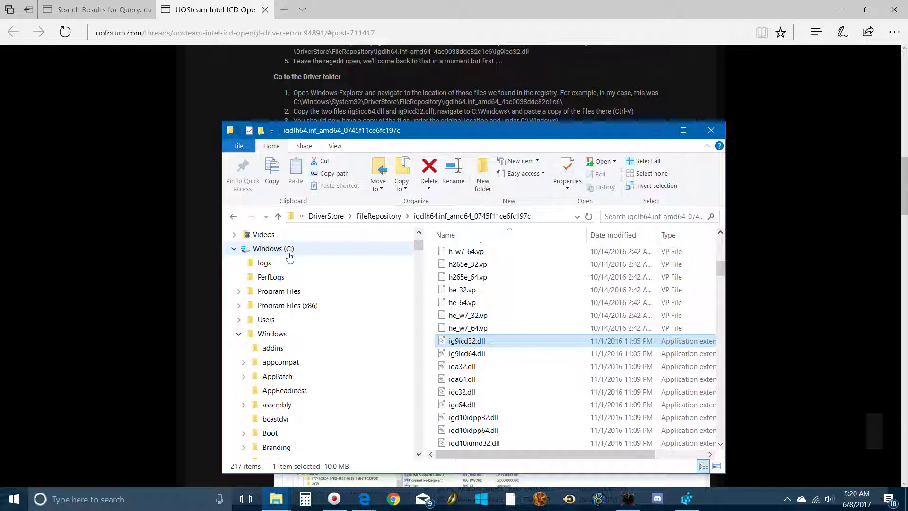
left_click(277, 340)
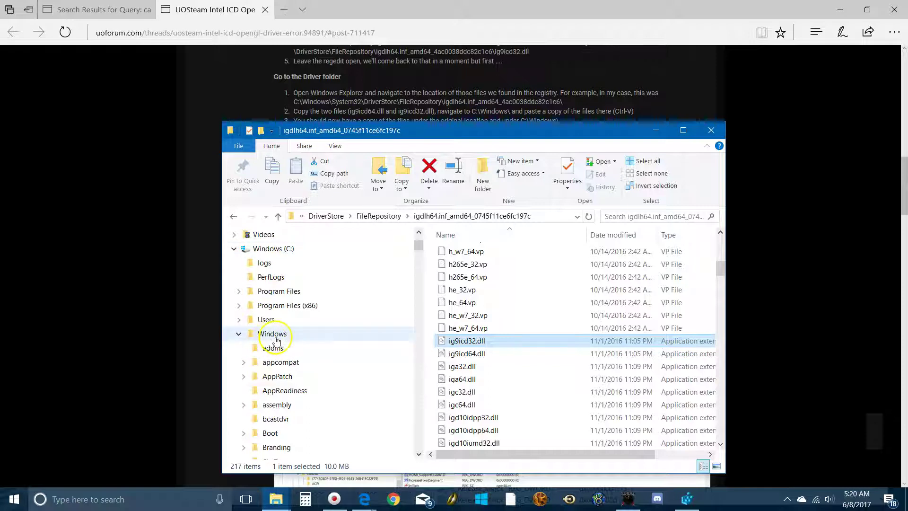
scroll(278, 340, "down", 3)
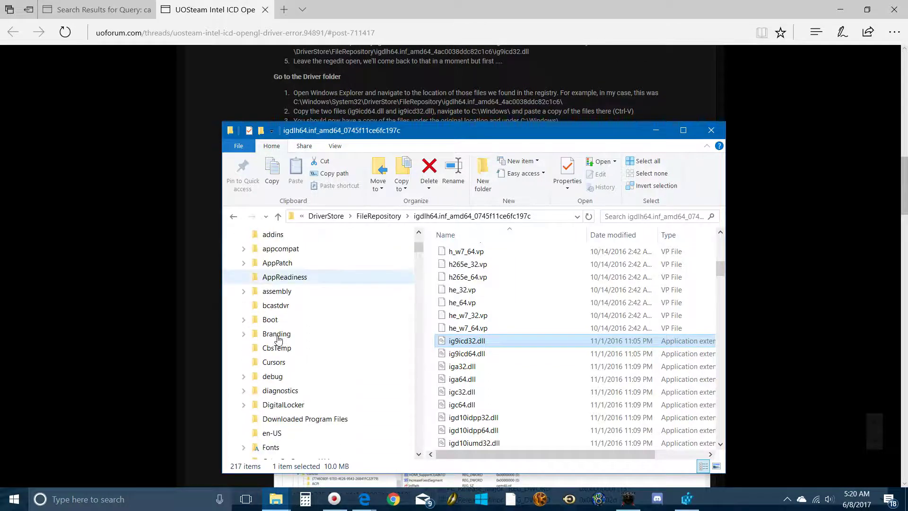
scroll(278, 340, "up", 1)
scroll(284, 346, "down", 3)
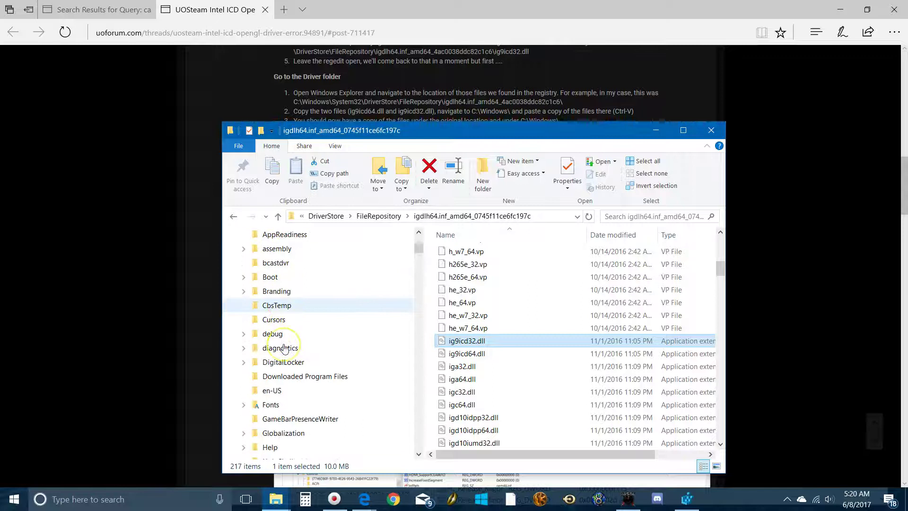
scroll(283, 349, "down", 6)
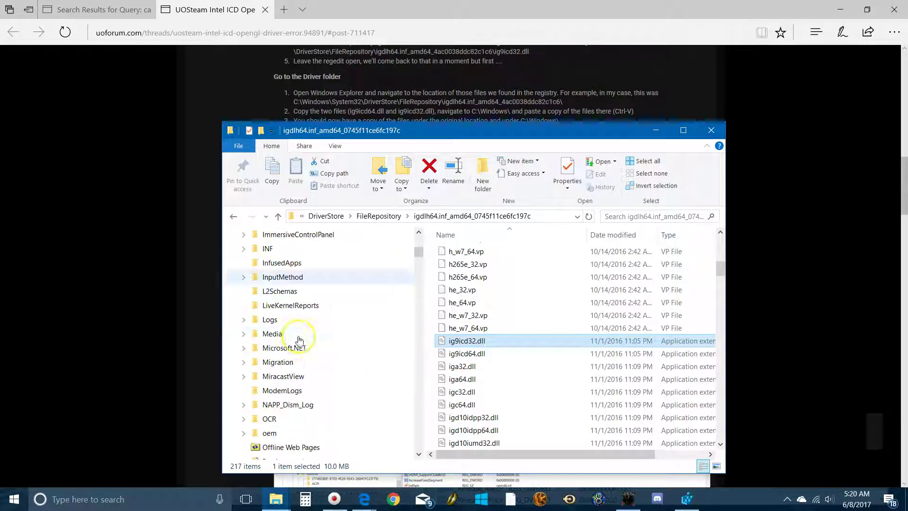
scroll(305, 340, "down", 4)
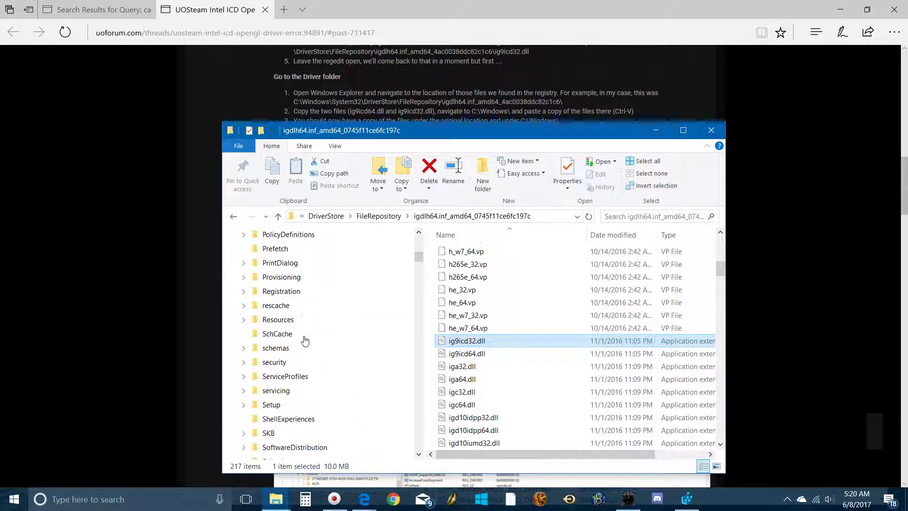
left_click(281, 368)
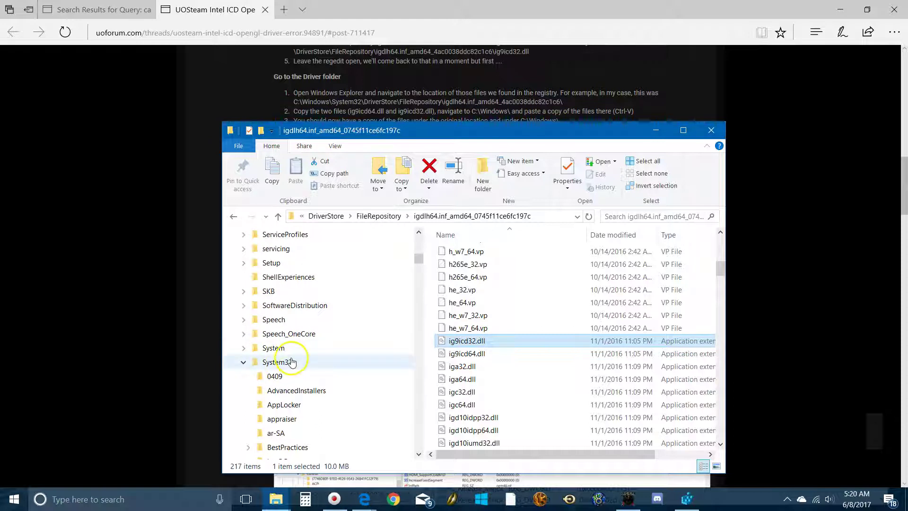
scroll(292, 362, "down", 4)
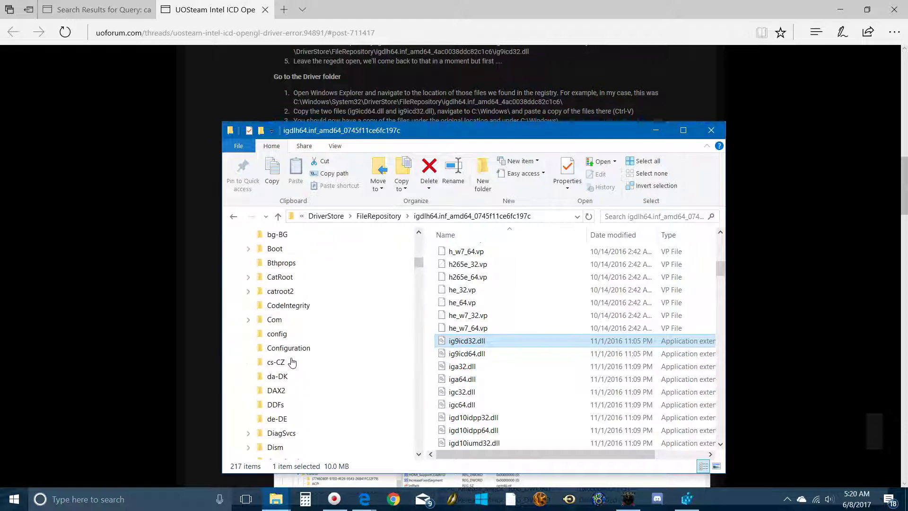
scroll(292, 362, "down", 2)
left_click(280, 363)
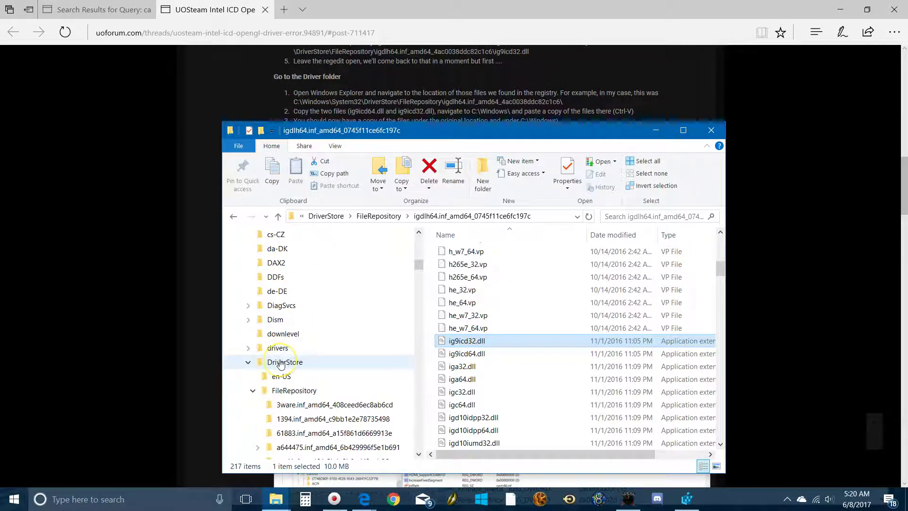
Step: Scroll through FileRepository back up to the igdlh64.inf_amd64_0745f11ce6fc197c folder
scroll(302, 362, "down", 7)
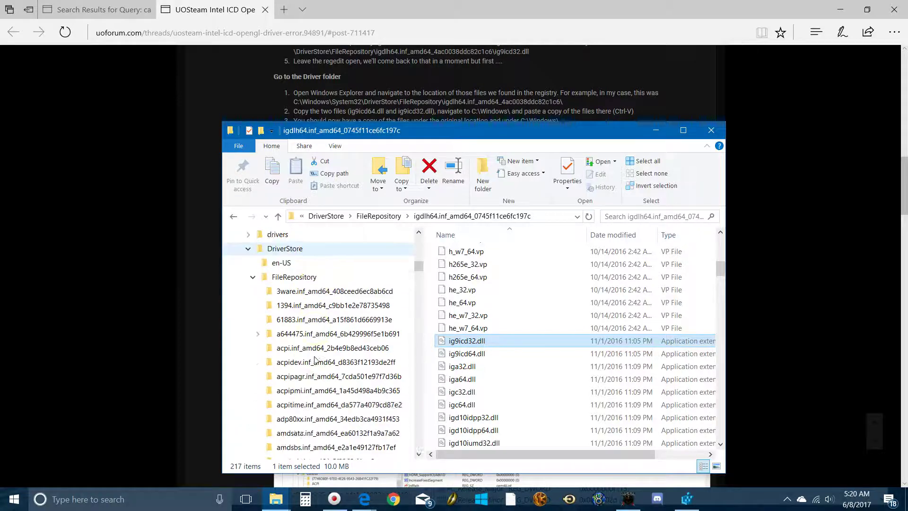
scroll(315, 360, "down", 7)
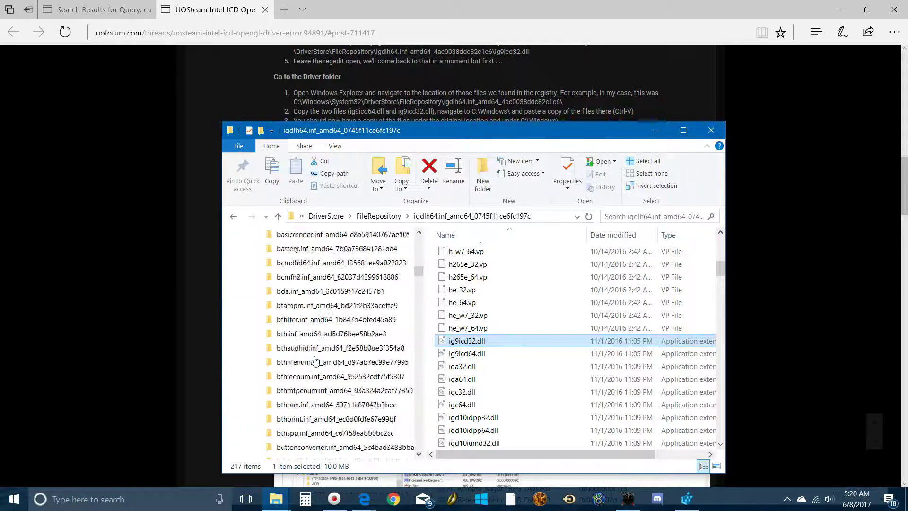
scroll(315, 360, "down", 7)
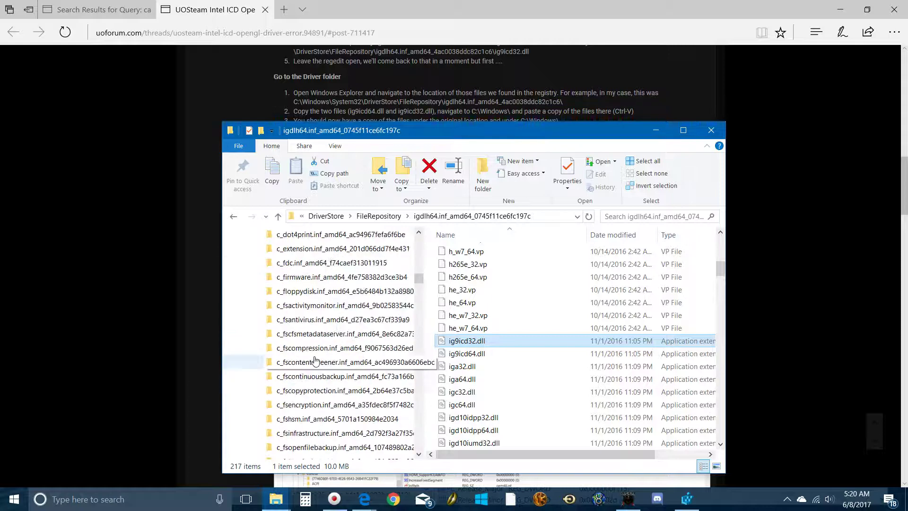
scroll(315, 360, "down", 8)
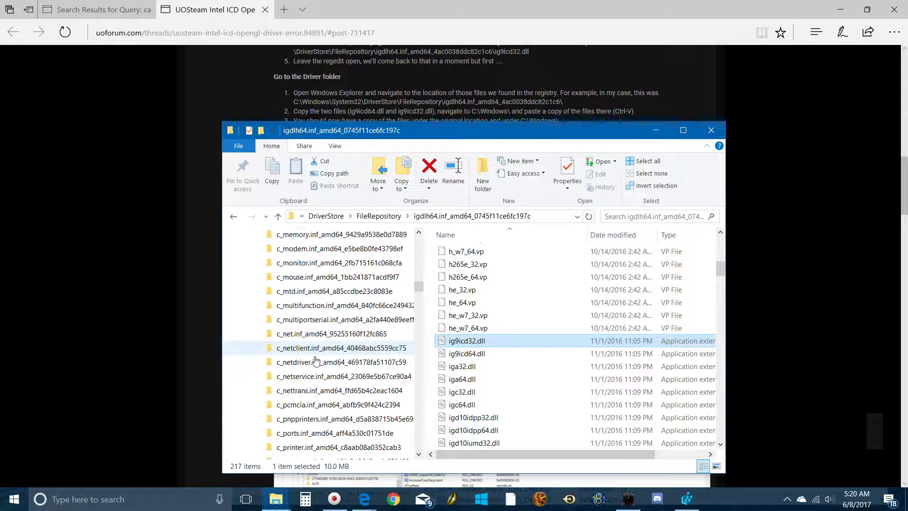
left_click(418, 289)
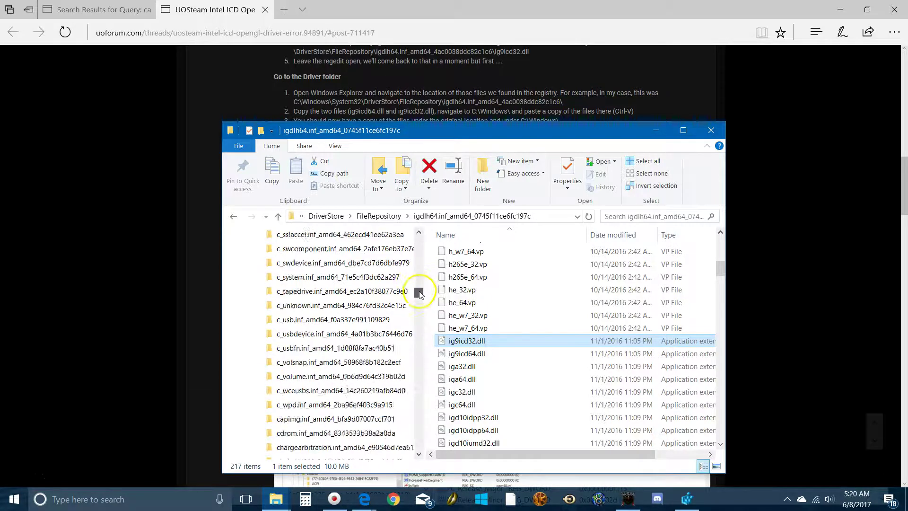
left_click_drag(416, 301, 412, 310)
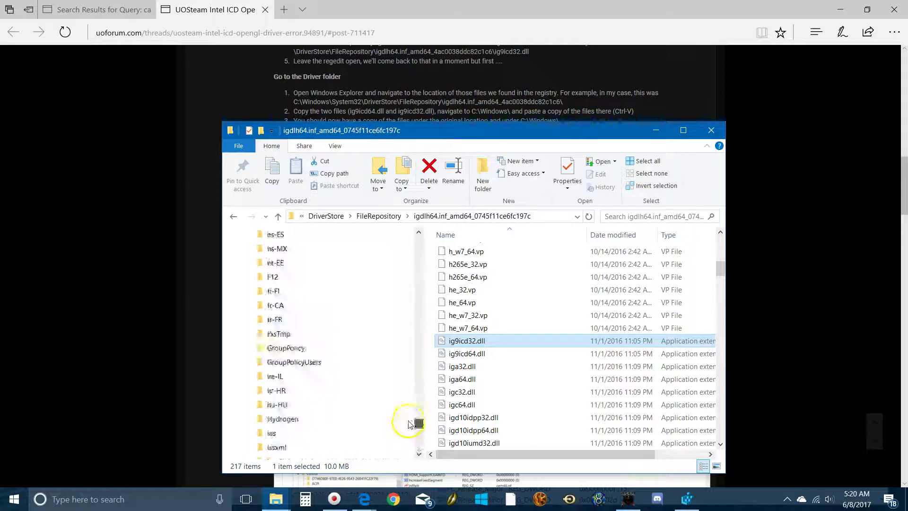
left_click_drag(409, 422, 417, 378)
scroll(348, 303, "up", 7)
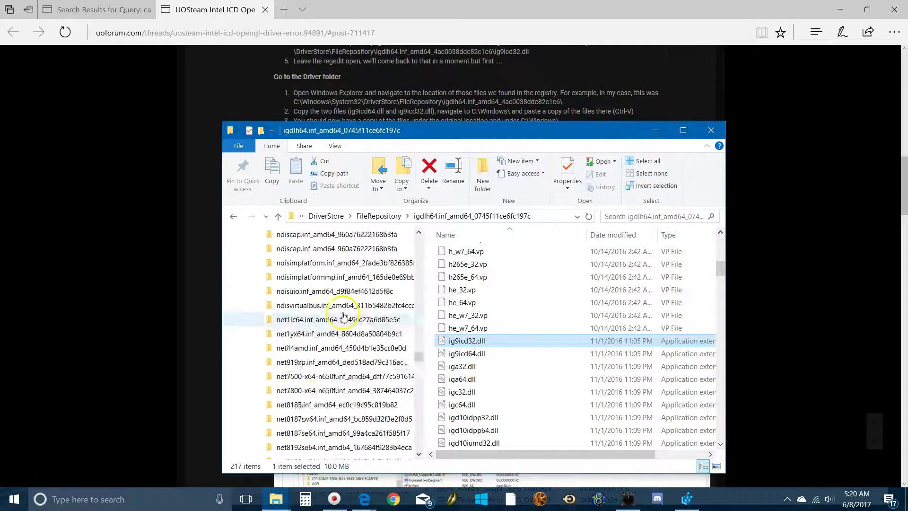
scroll(348, 312, "up", 10)
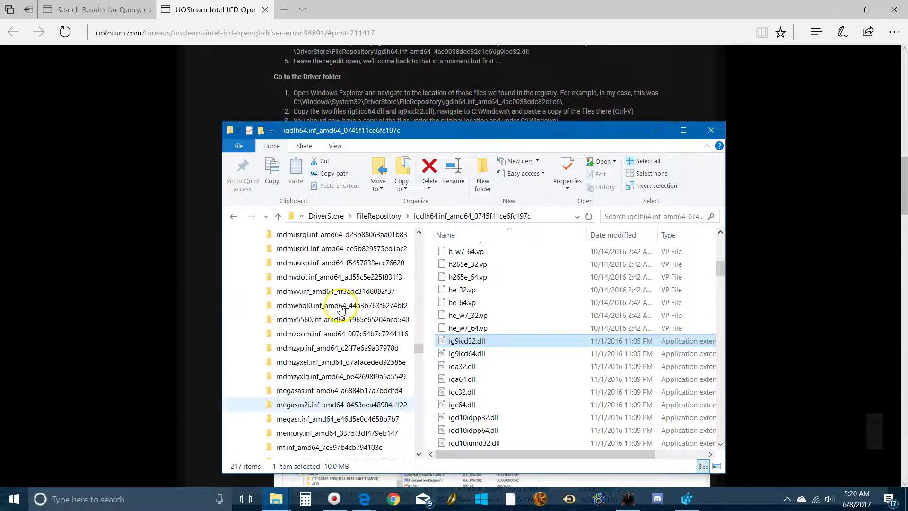
scroll(338, 312, "up", 8)
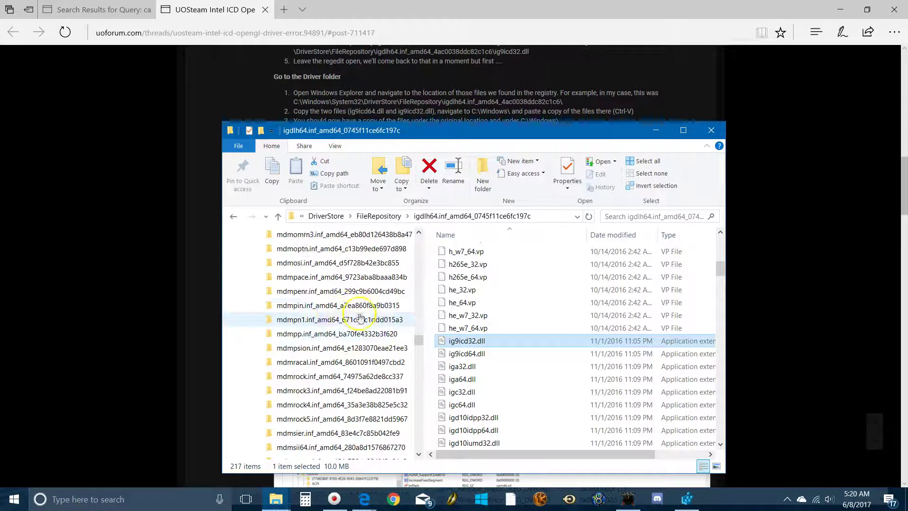
left_click_drag(419, 340, 393, 312)
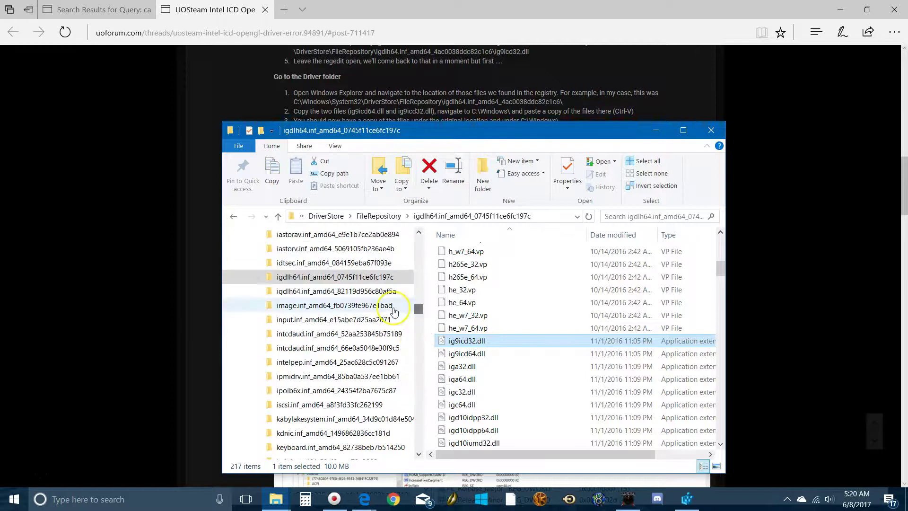
Step: Select ig9icd64.dll and ig9icd32.dll in the igdlh64 driver folder and copy them with Ctrl+C
left_click(331, 278)
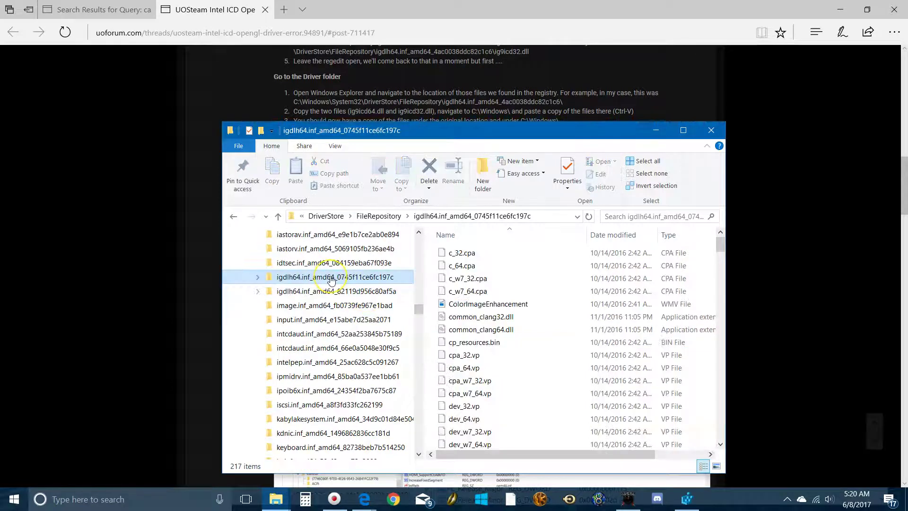
left_click(479, 320)
mouse_move(479, 321)
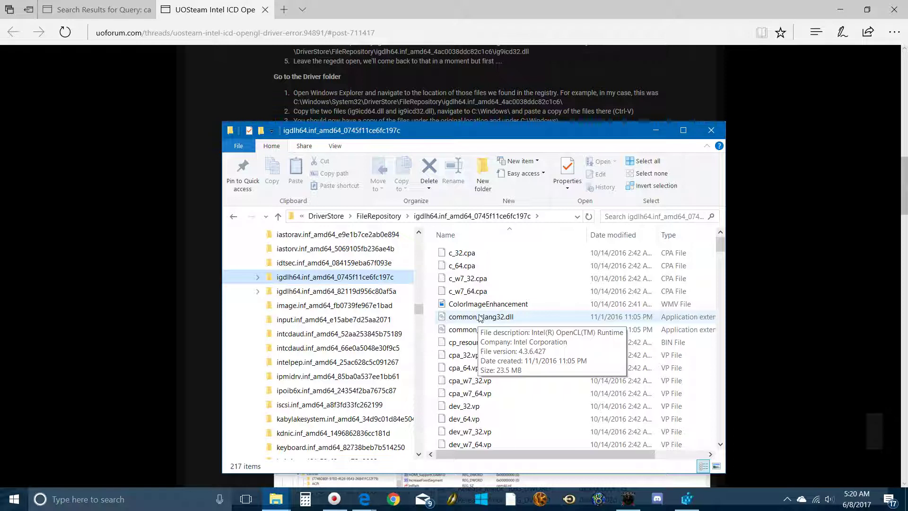
scroll(479, 317, "down", 9)
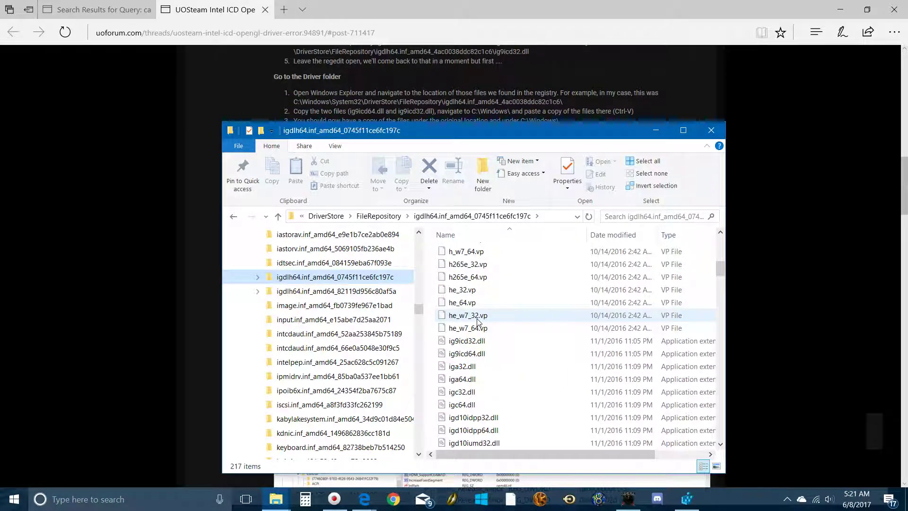
scroll(478, 319, "down", 1)
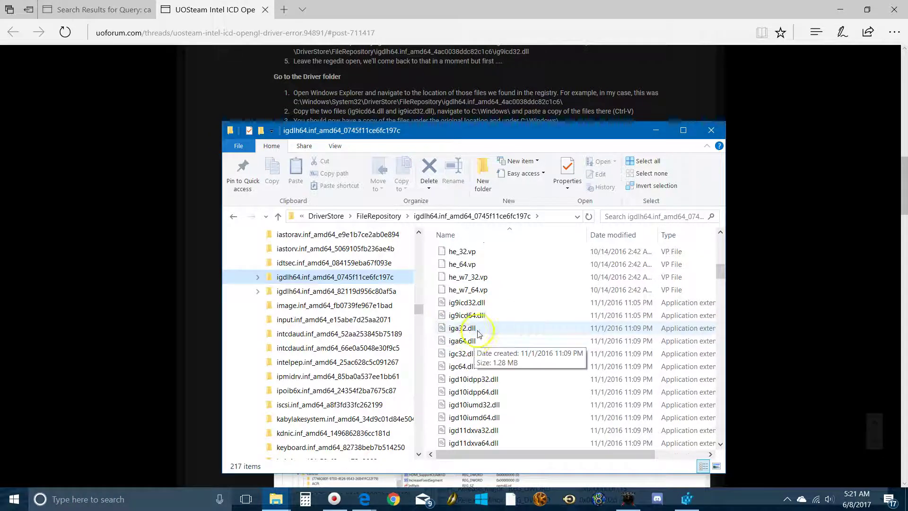
left_click(462, 304)
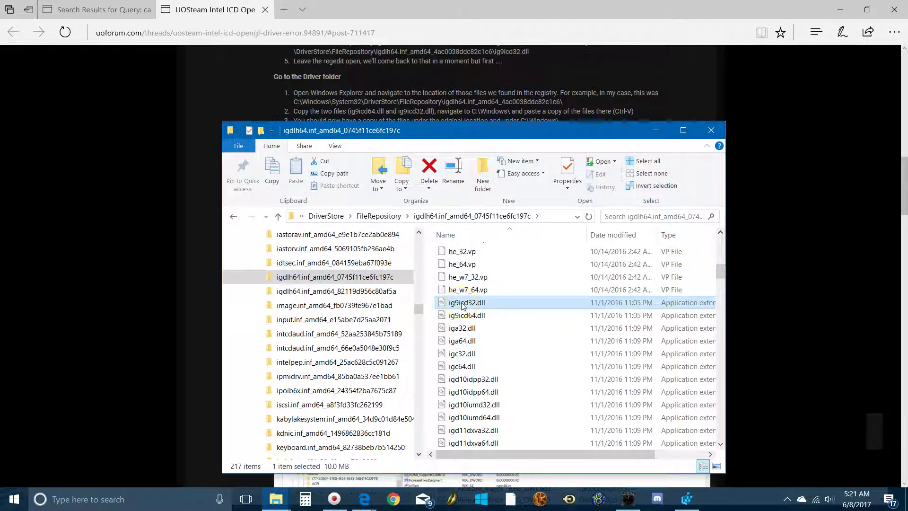
left_click(468, 315)
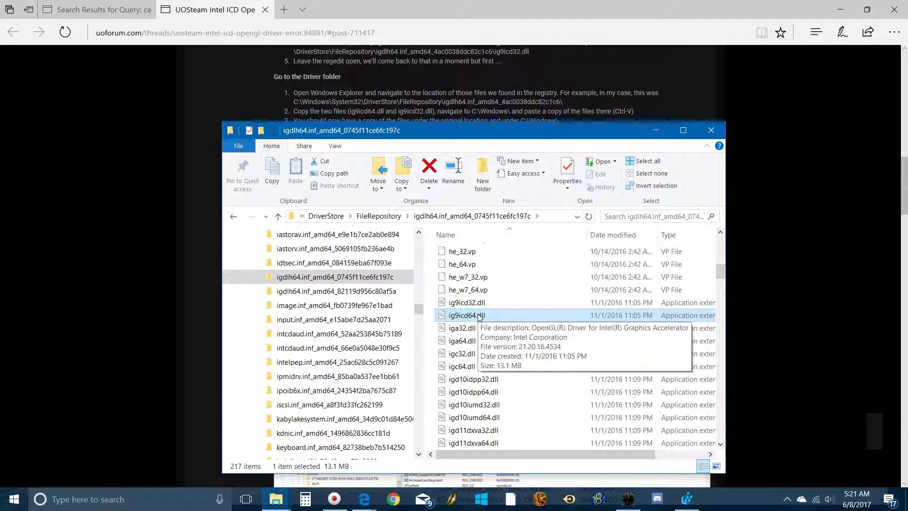
left_click(468, 303, "ctrl")
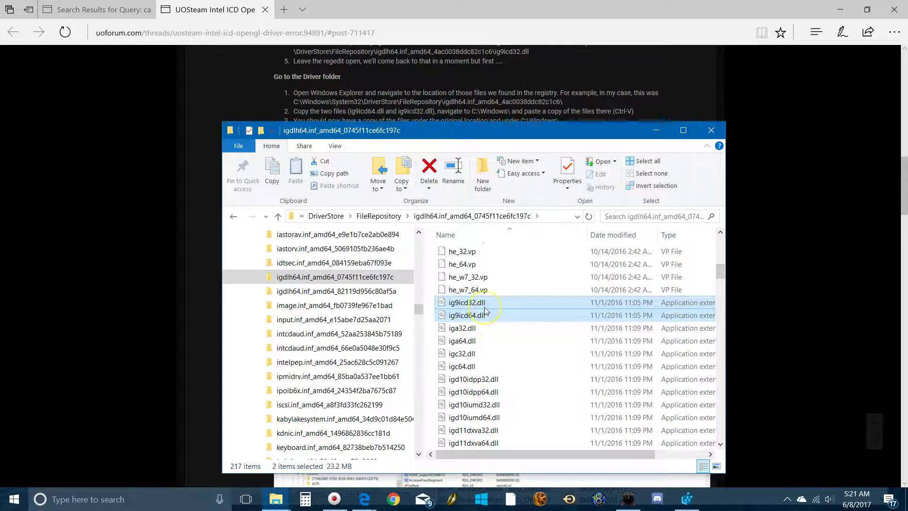
key("ctrl+c")
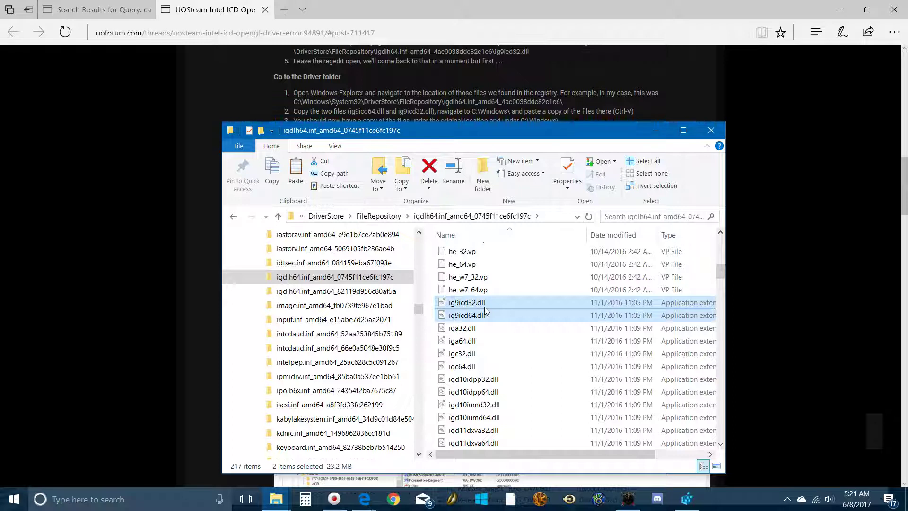
Step: Open C:\Windows from the navigation pane as the destination for the driver DLLs
left_click_drag(422, 309, 420, 242)
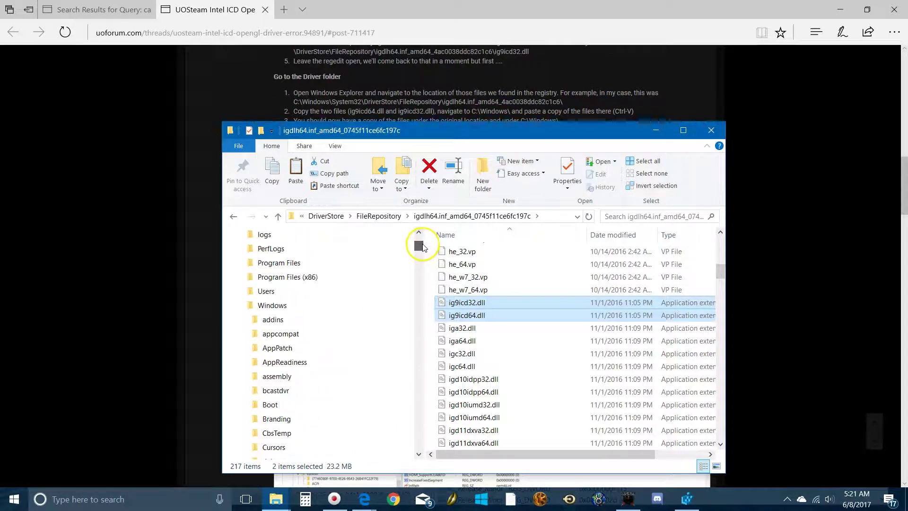
left_click(271, 307)
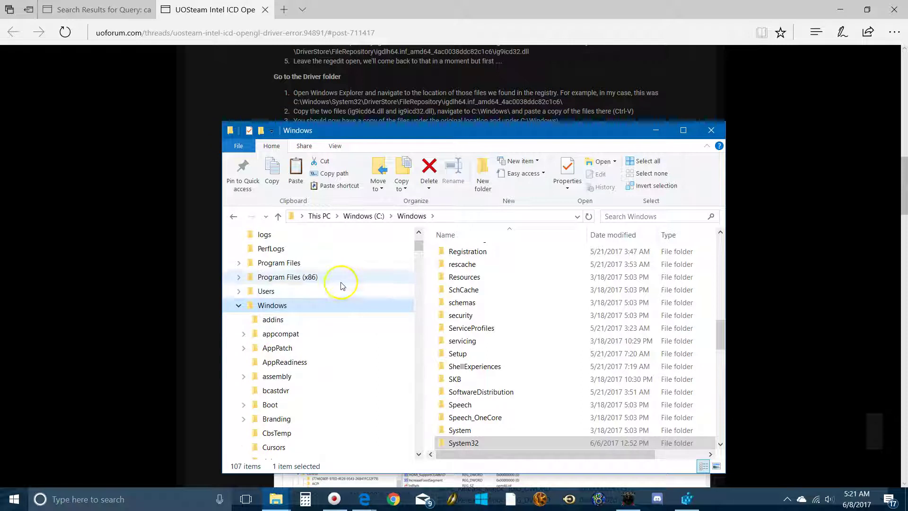
scroll(340, 284, "up", 1)
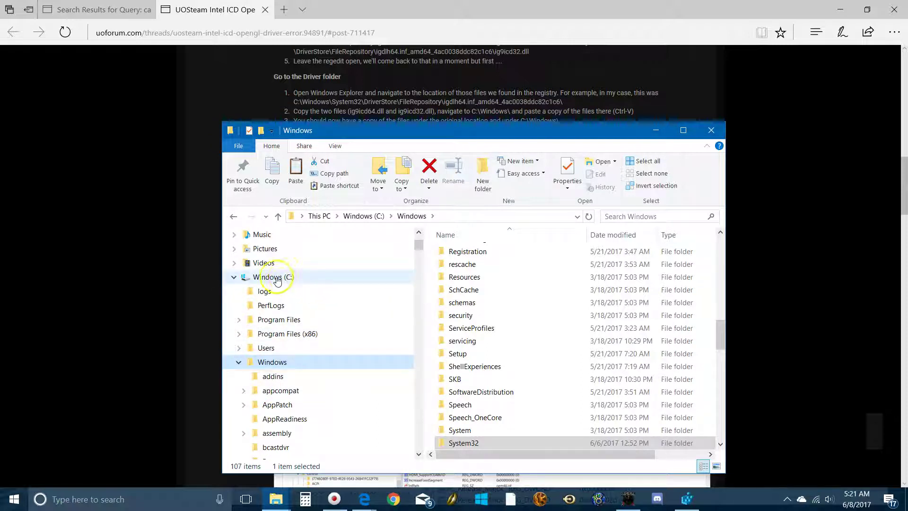
scroll(503, 387, "down", 12)
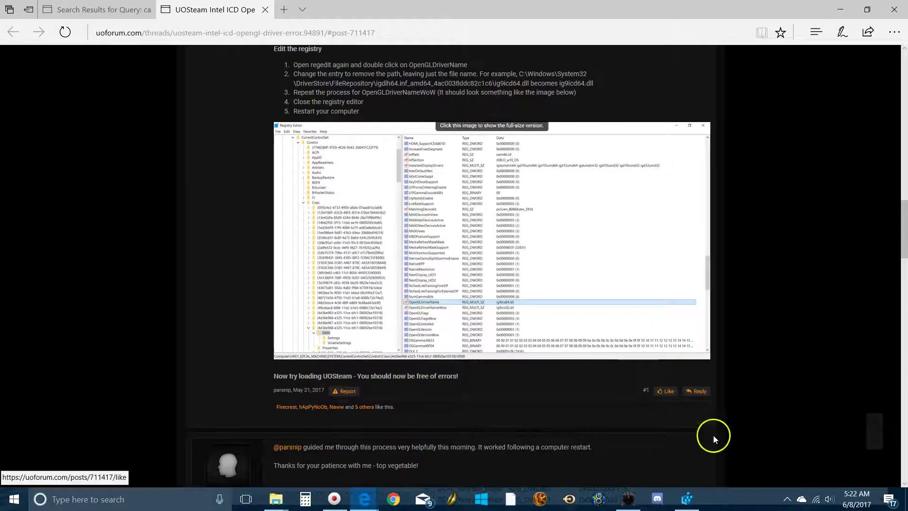
Step: Return to Registry Editor and cancel the OpenGLDriverNameWow edit, keeping ig9icd32.dll
left_click(689, 503)
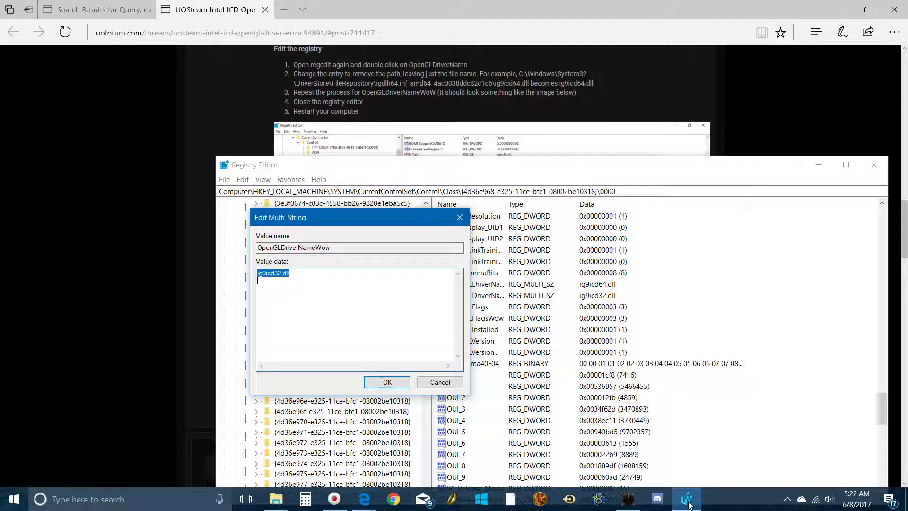
left_click(444, 382)
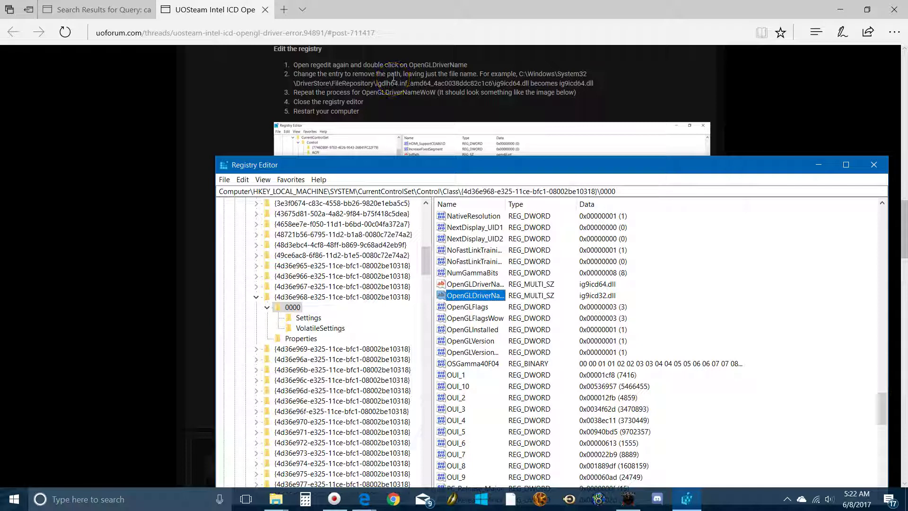
left_click(590, 286)
double_click(496, 284)
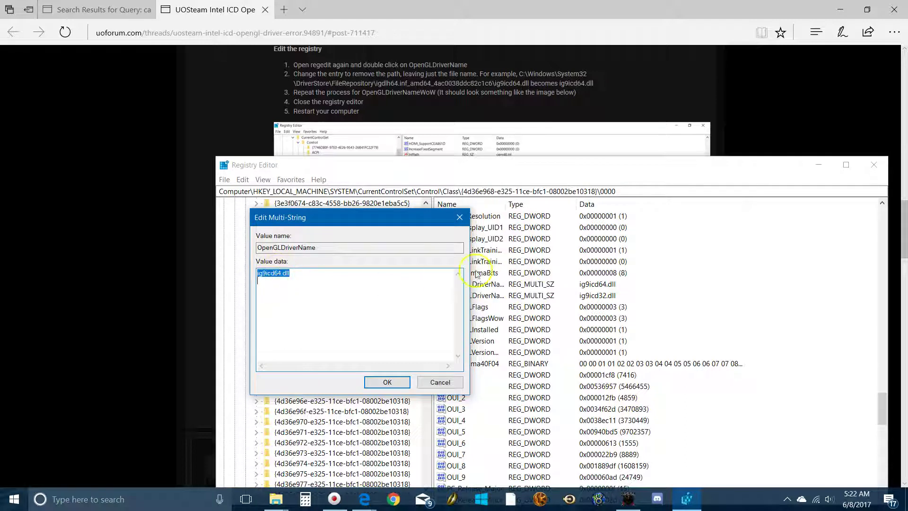
left_click_drag(417, 213, 376, 213)
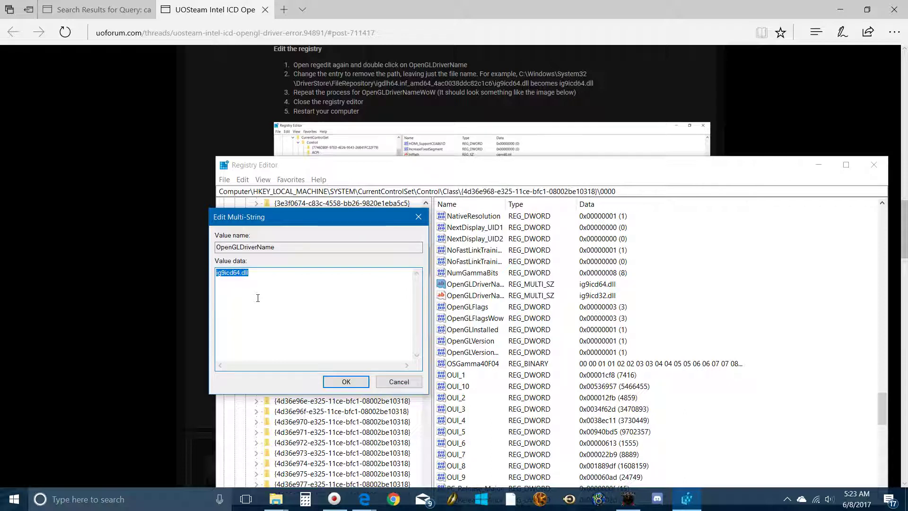
left_click(398, 382)
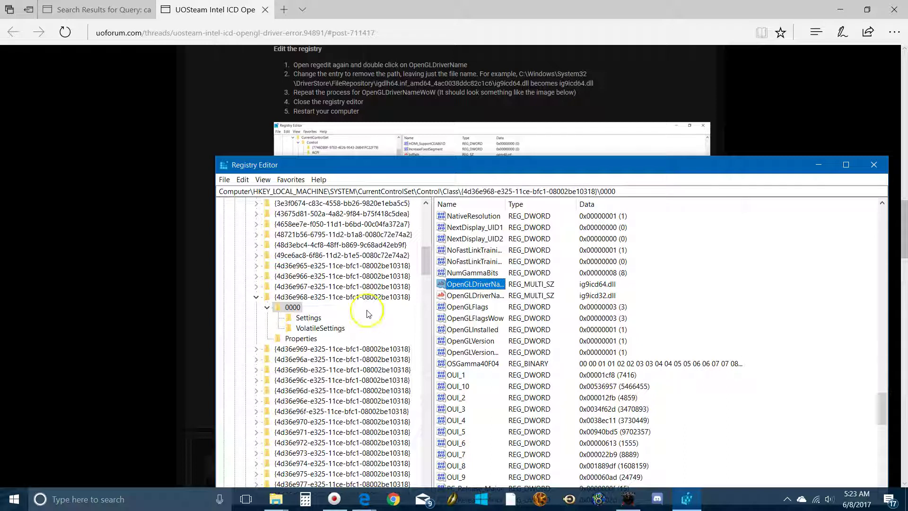
left_click(390, 152)
Step: Scroll the UOSteam Intel ICD OpenGL Driver Error thread back to its introduction and GUID steps
scroll(387, 163, "up", 8)
scroll(387, 163, "up", 10)
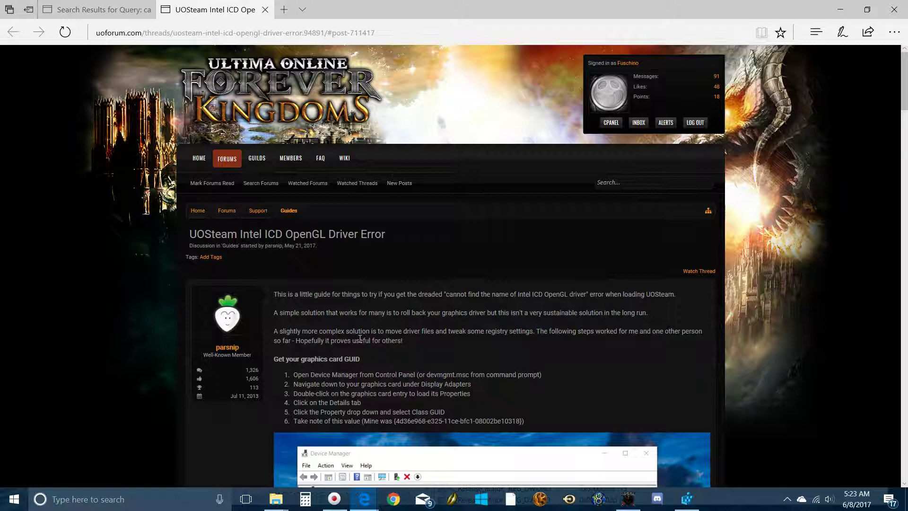
scroll(608, 379, "down", 12)
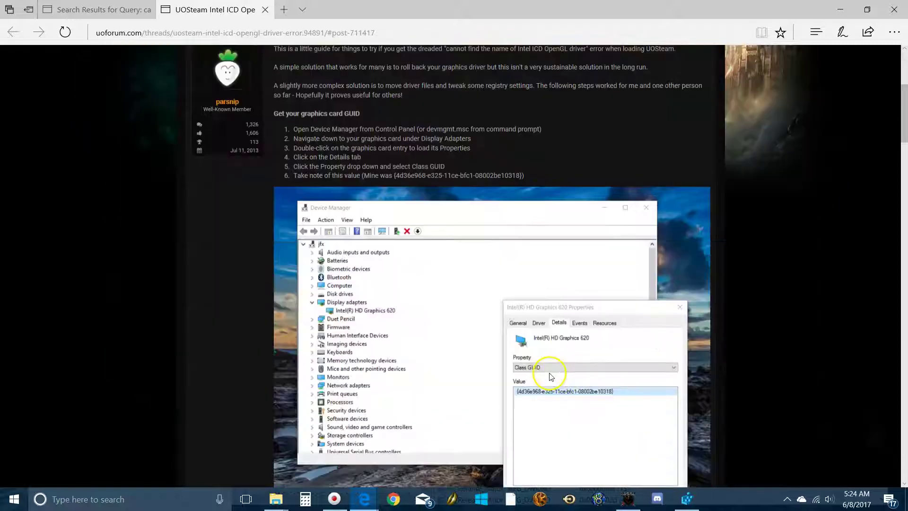
scroll(543, 380, "down", 15)
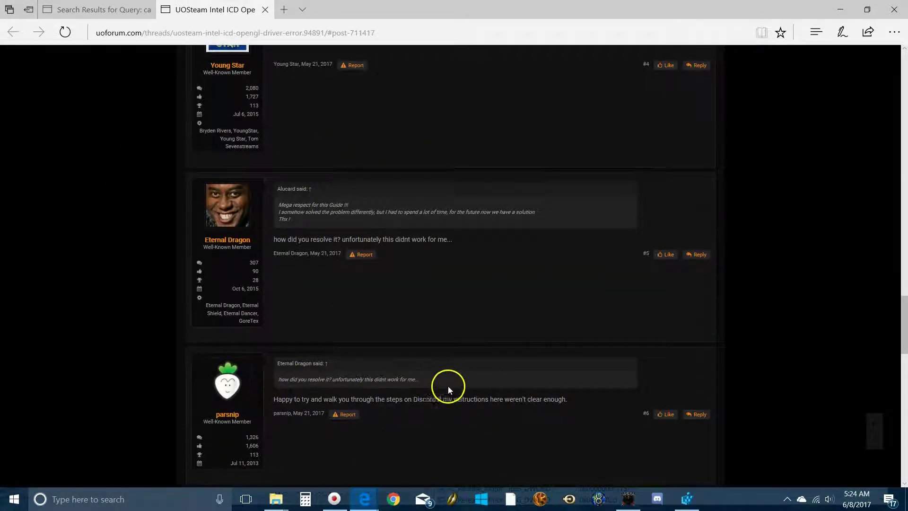
scroll(446, 385, "up", 4)
scroll(426, 364, "up", 5)
scroll(422, 342, "up", 5)
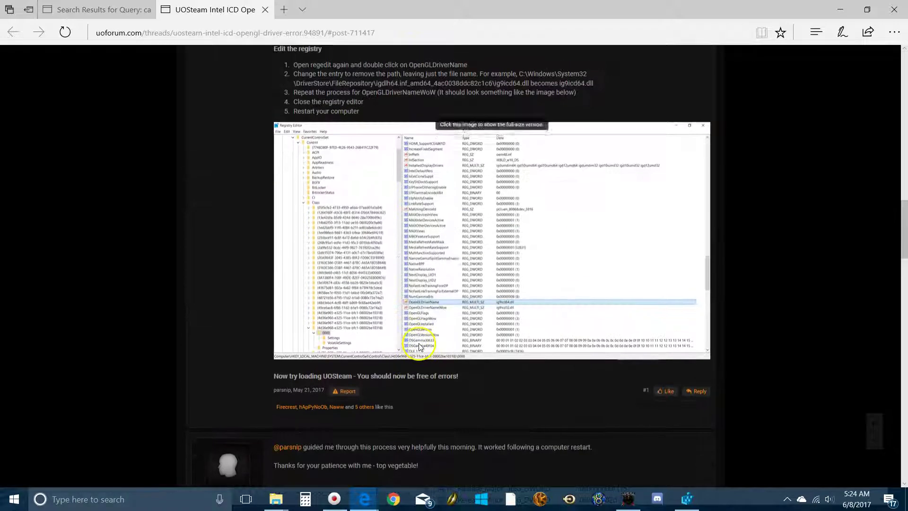
scroll(416, 350, "down", 5)
scroll(414, 331, "down", 4)
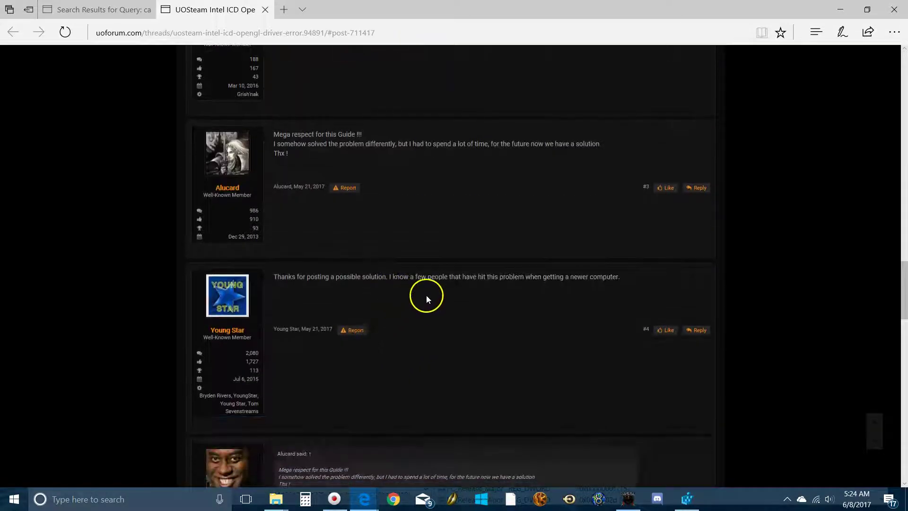
scroll(428, 295, "up", 20)
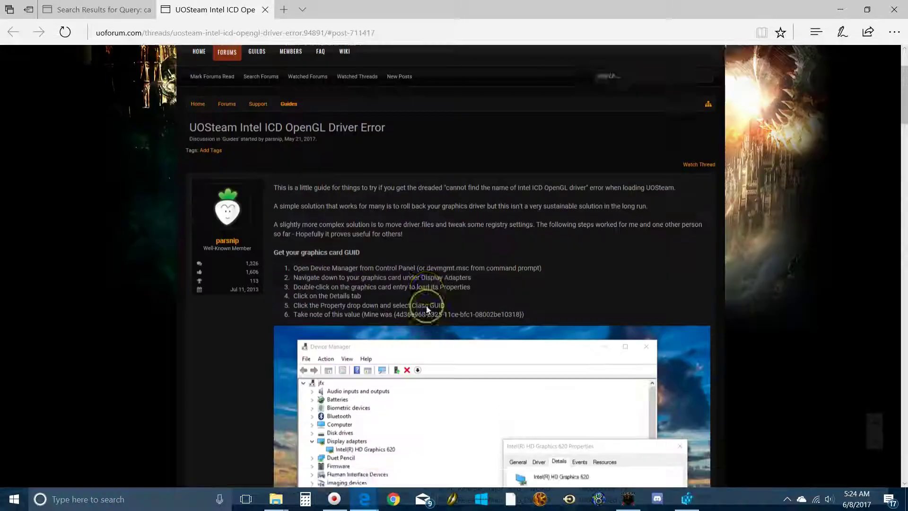
scroll(427, 307, "up", 3)
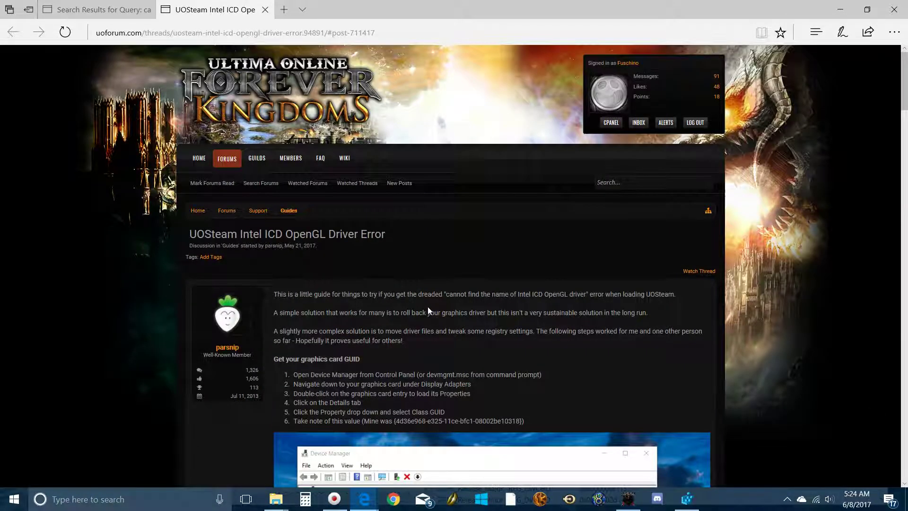
left_click(431, 307)
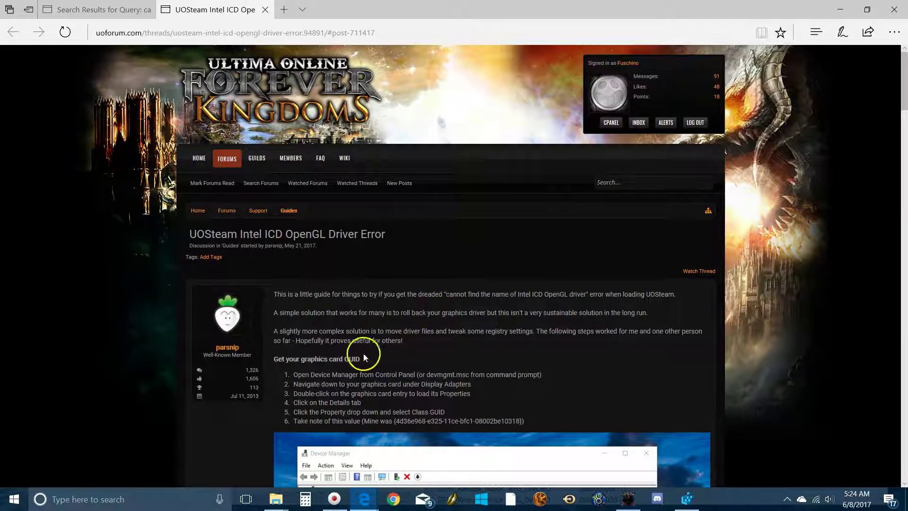